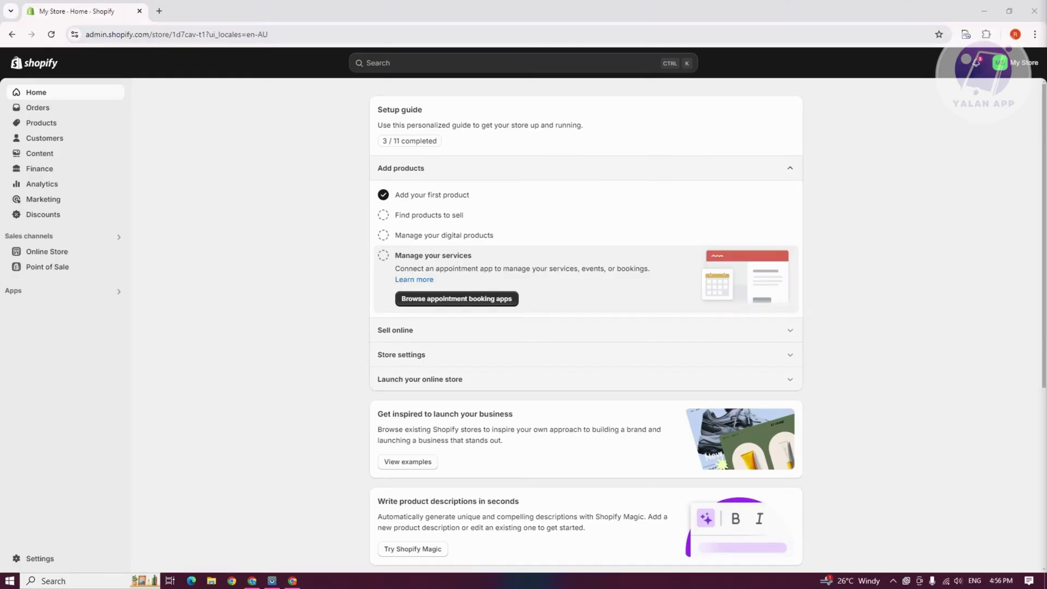
# - Go to Settings > Apps and sales channels and open the Shopify App Store
pyautogui.click(32, 559)
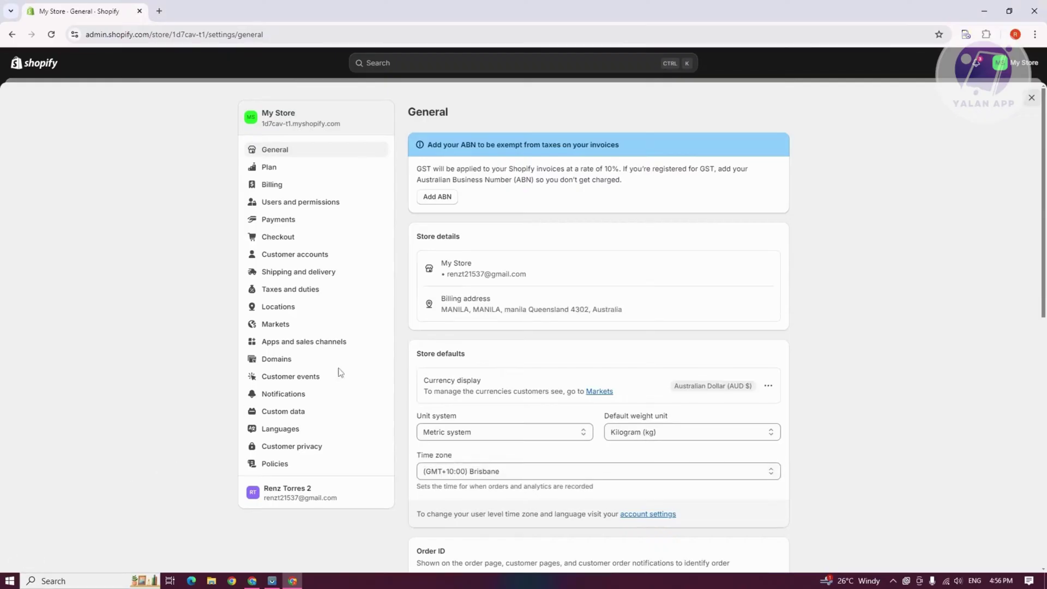
pyautogui.click(332, 343)
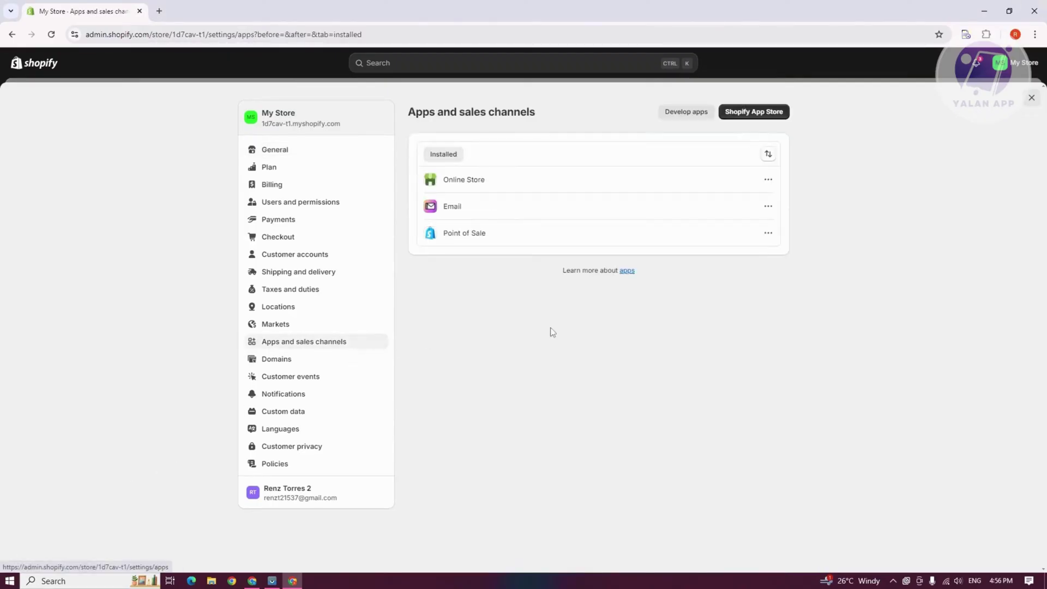
pyautogui.click(783, 115)
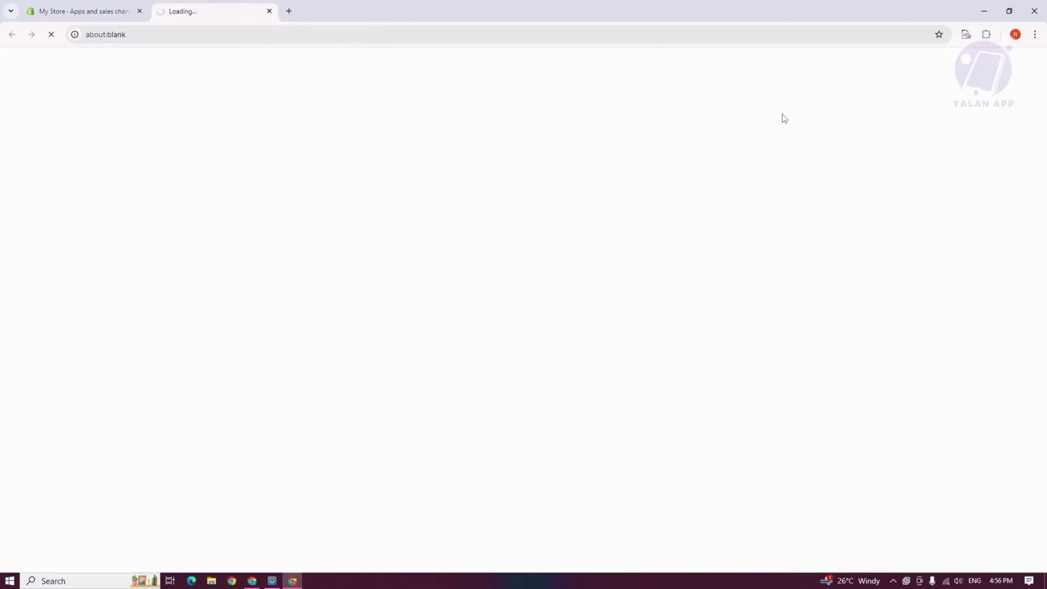
# - Search the App Store for 'EASY ADS' and open the AI - Easy Ads for Facebook Ads listing
pyautogui.scroll(-1, 463, 110)
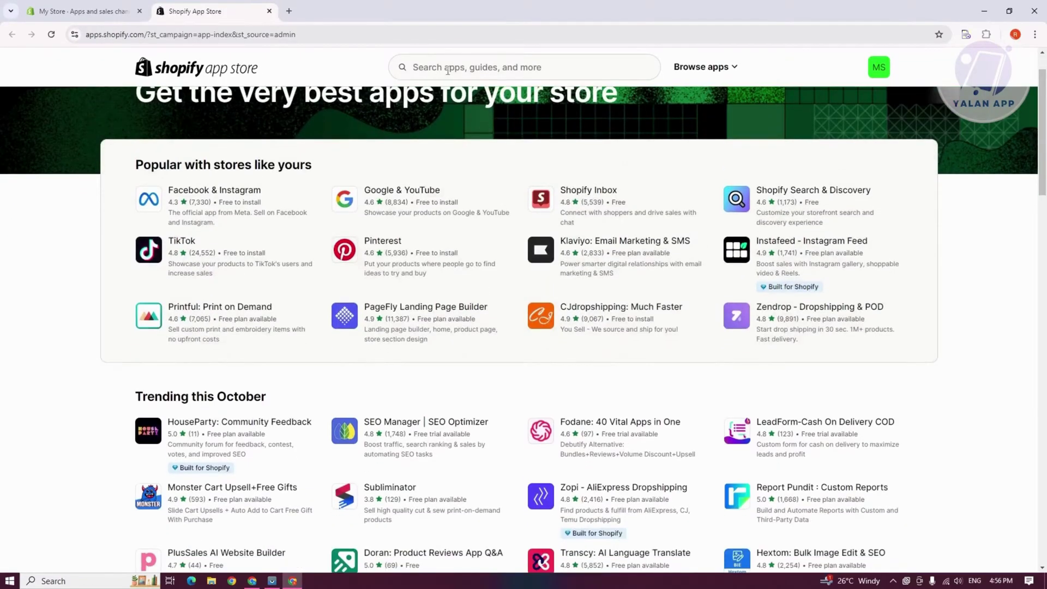
pyautogui.click(472, 72)
pyautogui.write('EASY ADS')
pyautogui.press('Return')
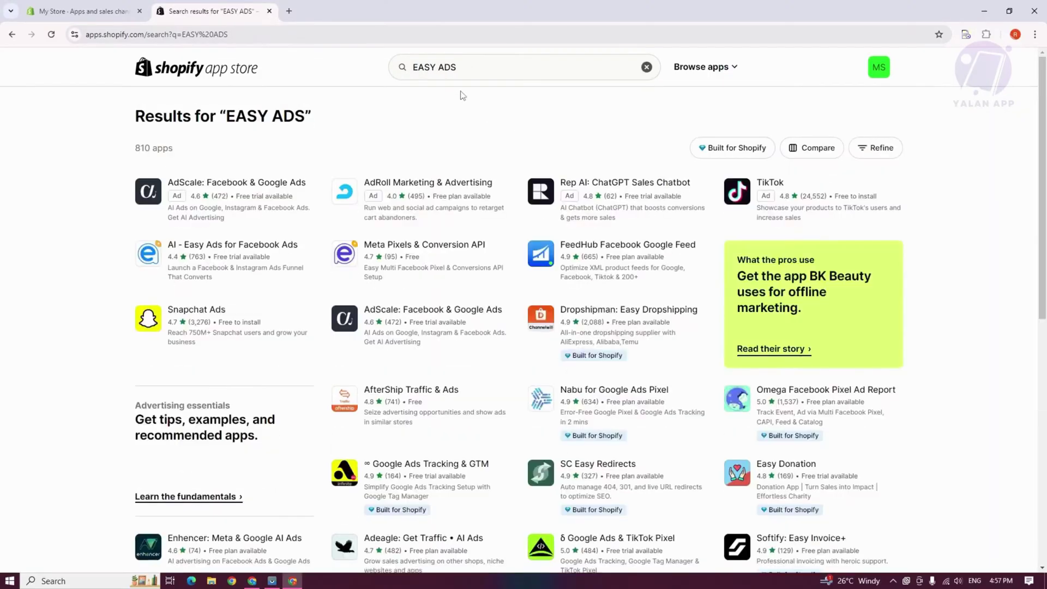
pyautogui.click(214, 253)
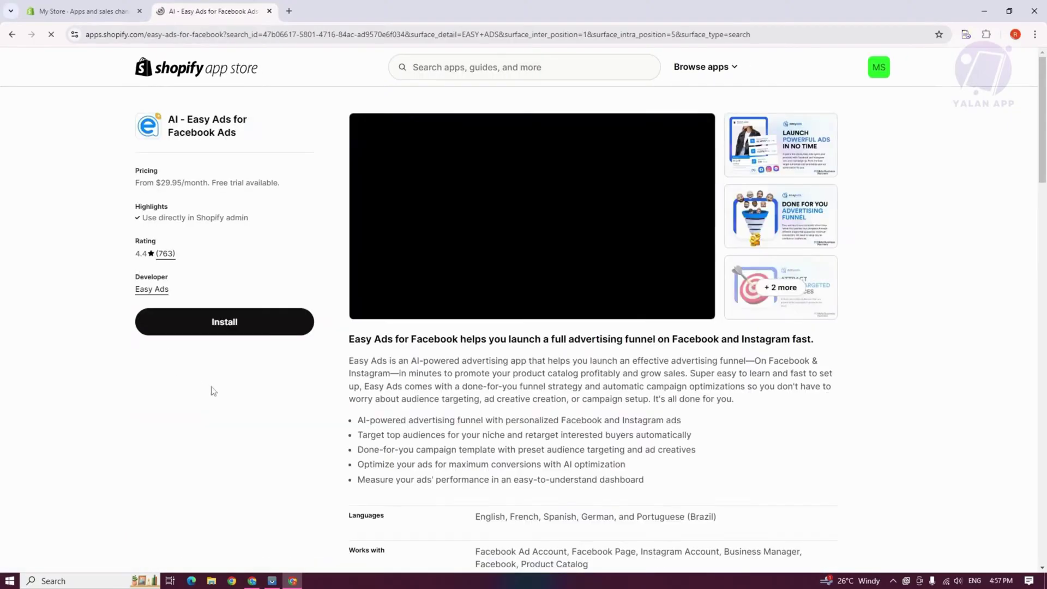
# - Install AI - Easy Ads for Facebook Ads, authorize it for the store, and begin the free trial
pyautogui.click(234, 322)
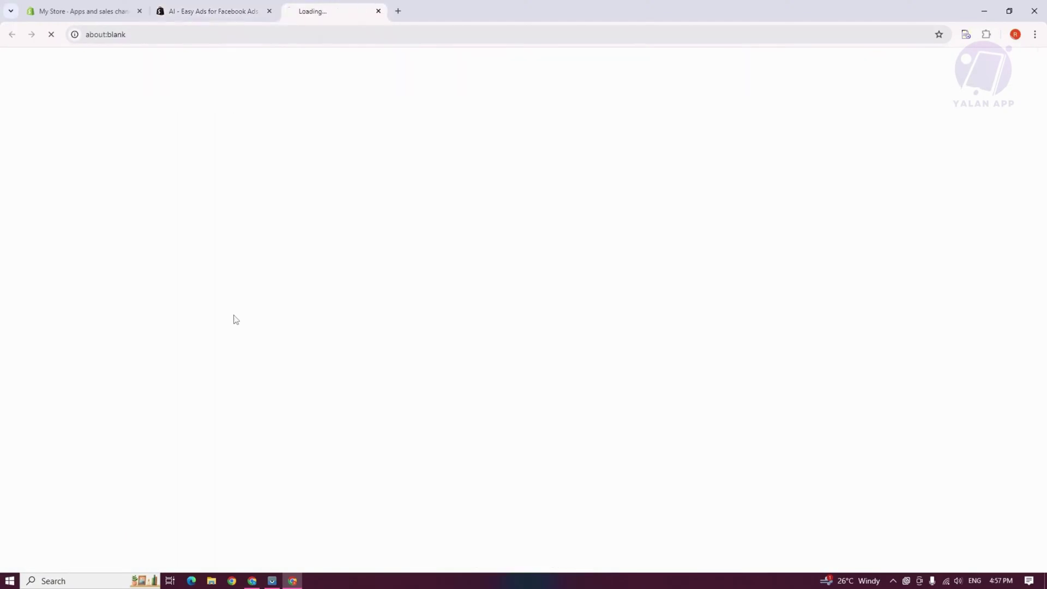
pyautogui.click(213, 11)
pyautogui.scroll(-2, 388, 361)
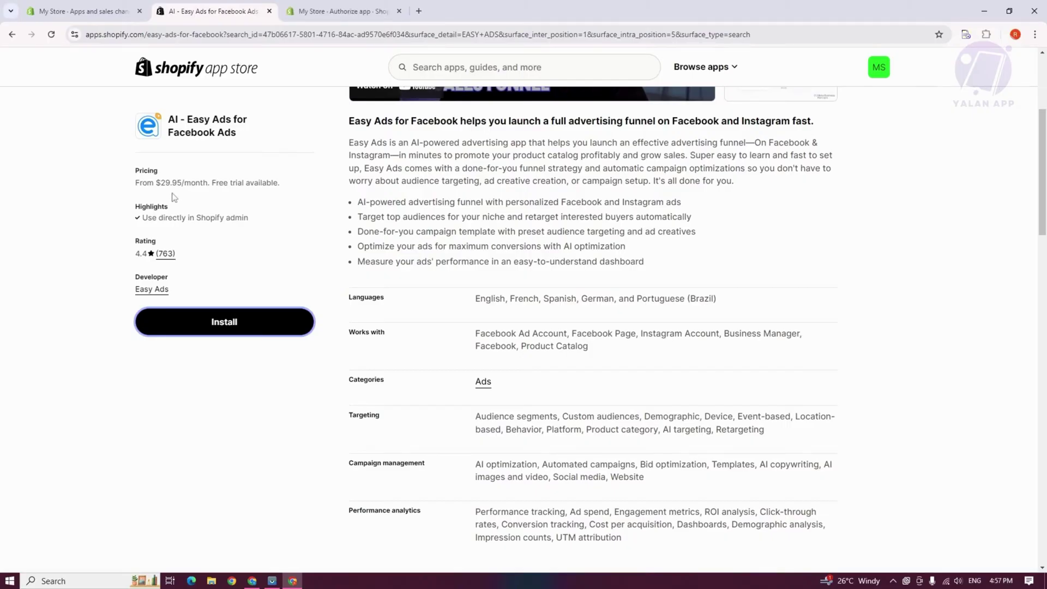
pyautogui.scroll(2, 320, 267)
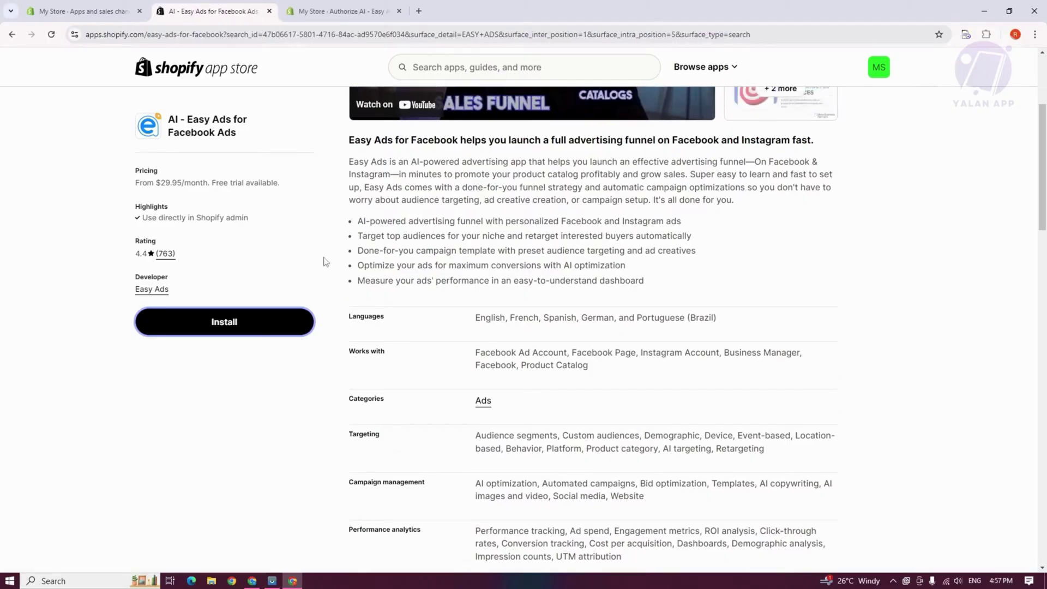
pyautogui.click(349, 10)
pyautogui.click(715, 320)
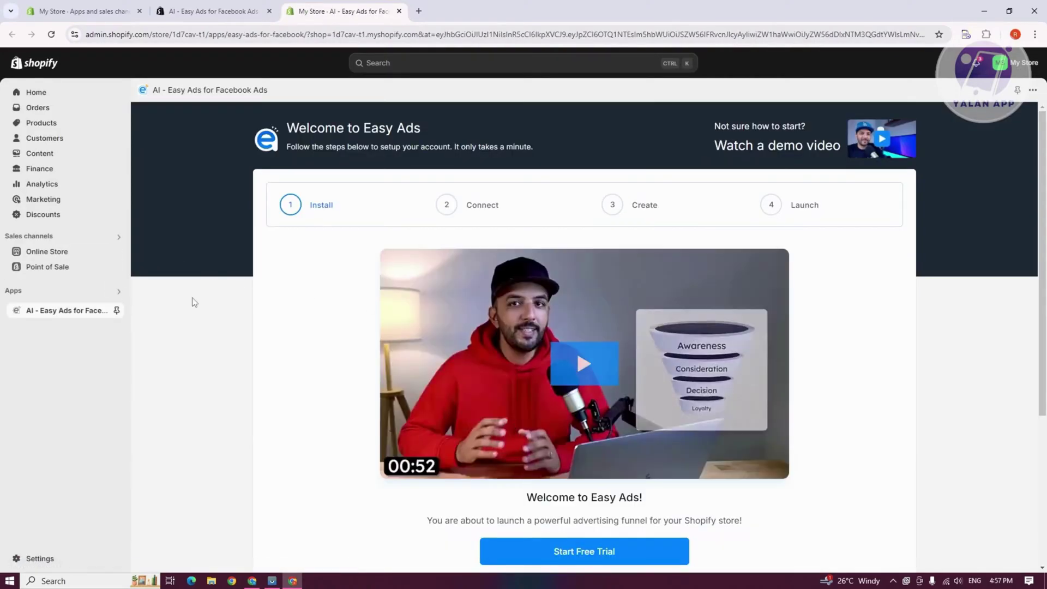
pyautogui.scroll(-1, 410, 369)
pyautogui.click(586, 498)
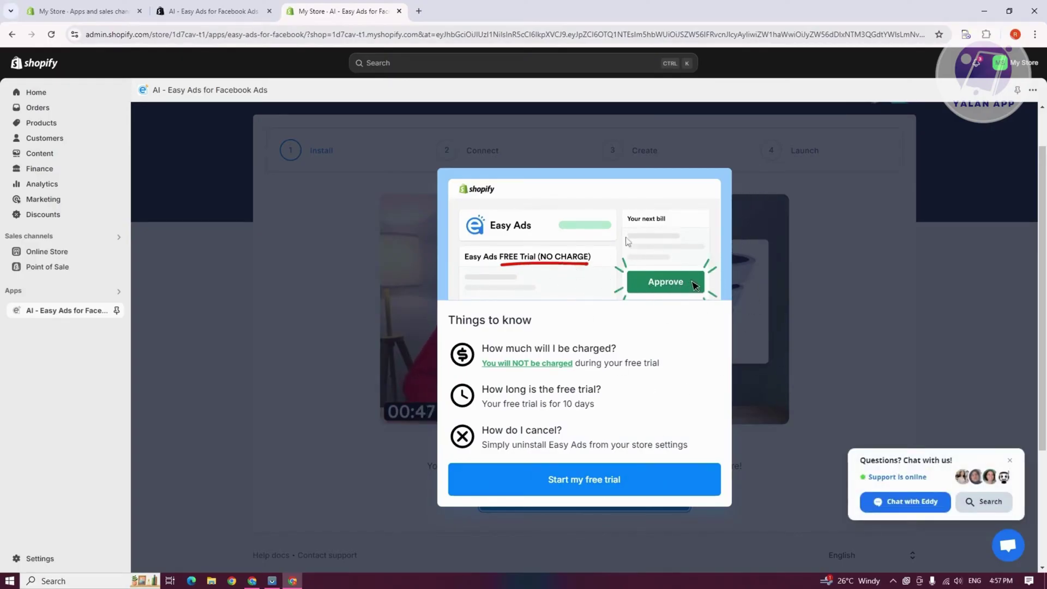
# - Start the 10-day Easy Ads free trial and approve the subscription
pyautogui.click(630, 491)
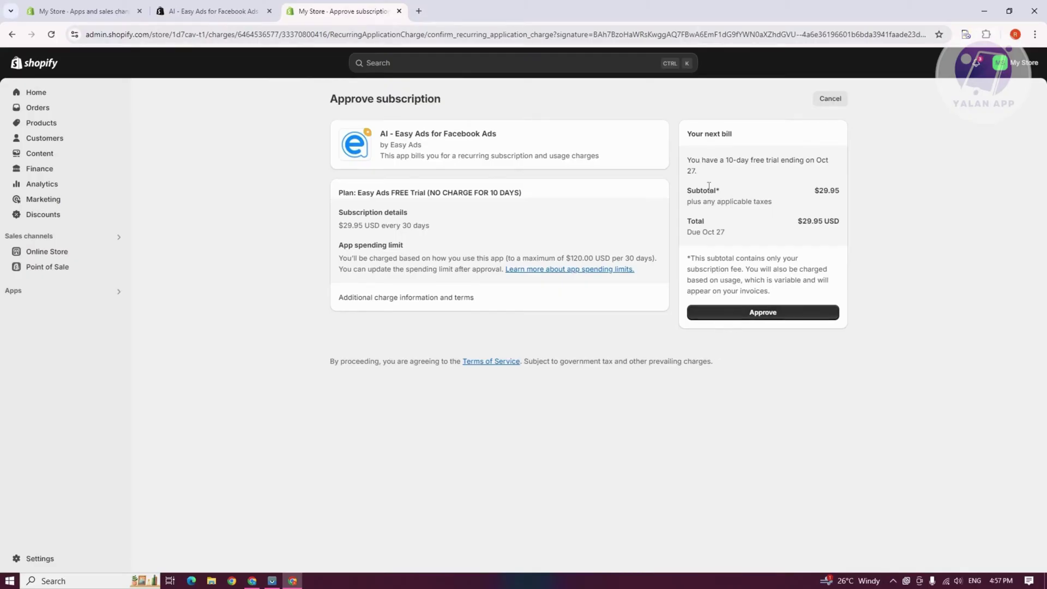
pyautogui.moveTo(690, 157); pyautogui.dragTo(823, 157)
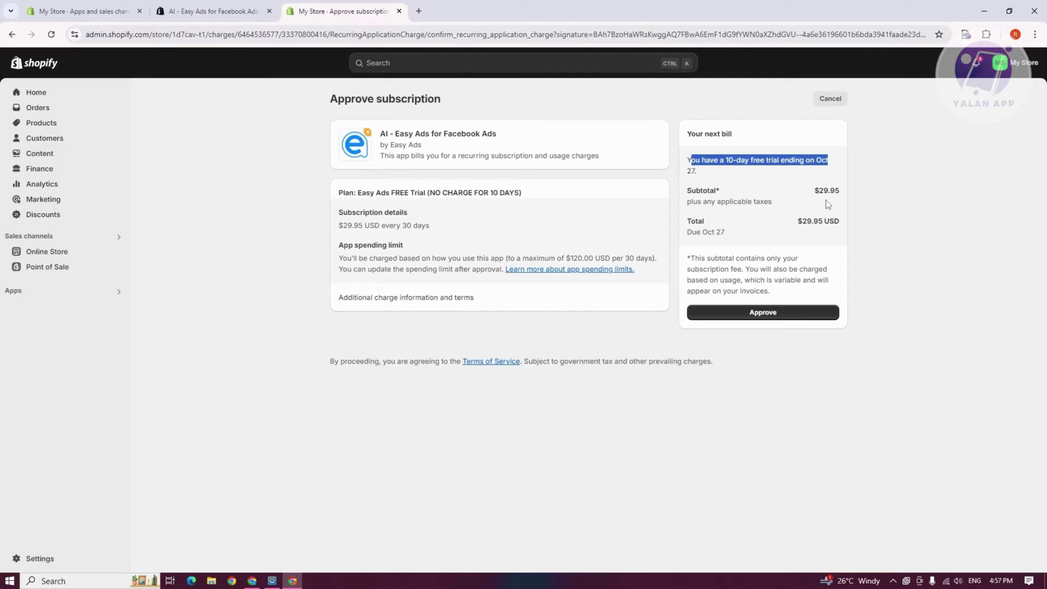
pyautogui.click(748, 321)
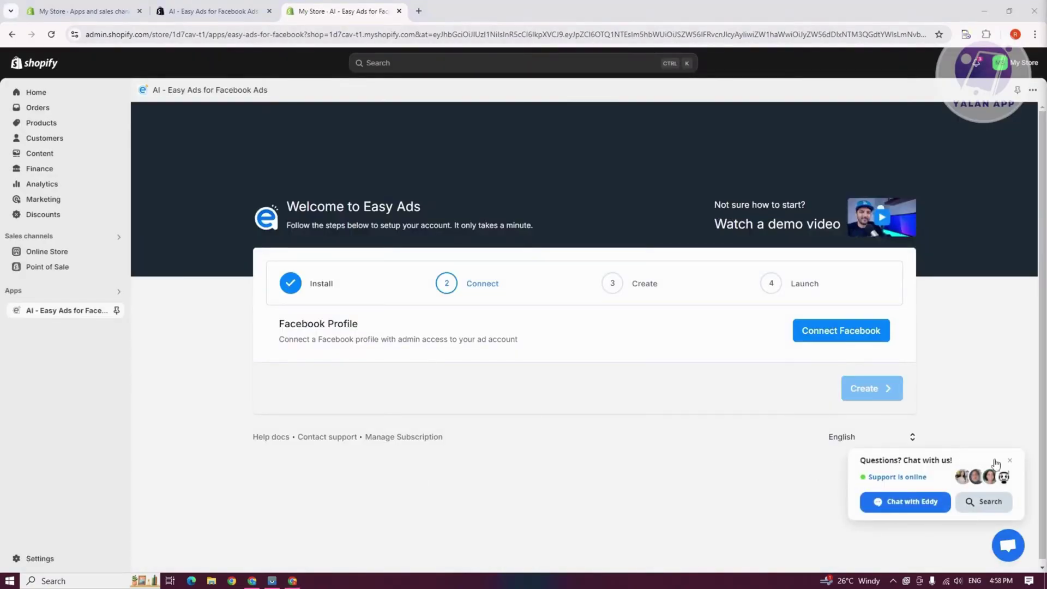
# - Connect Easy Ads to a Facebook profile through the Facebook login, dismissing the chat popup
pyautogui.click(1009, 462)
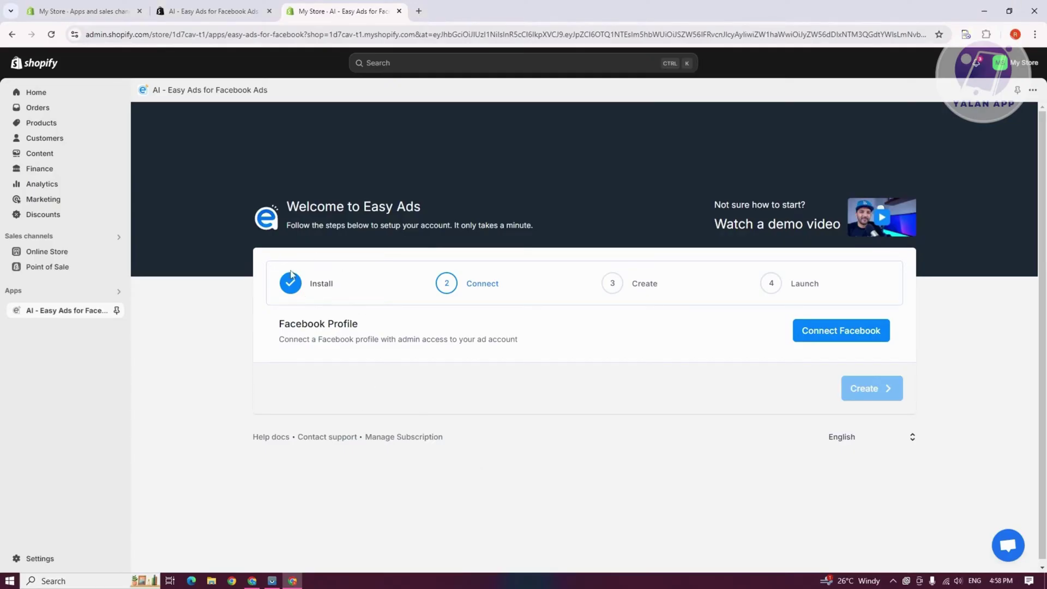
pyautogui.click(825, 334)
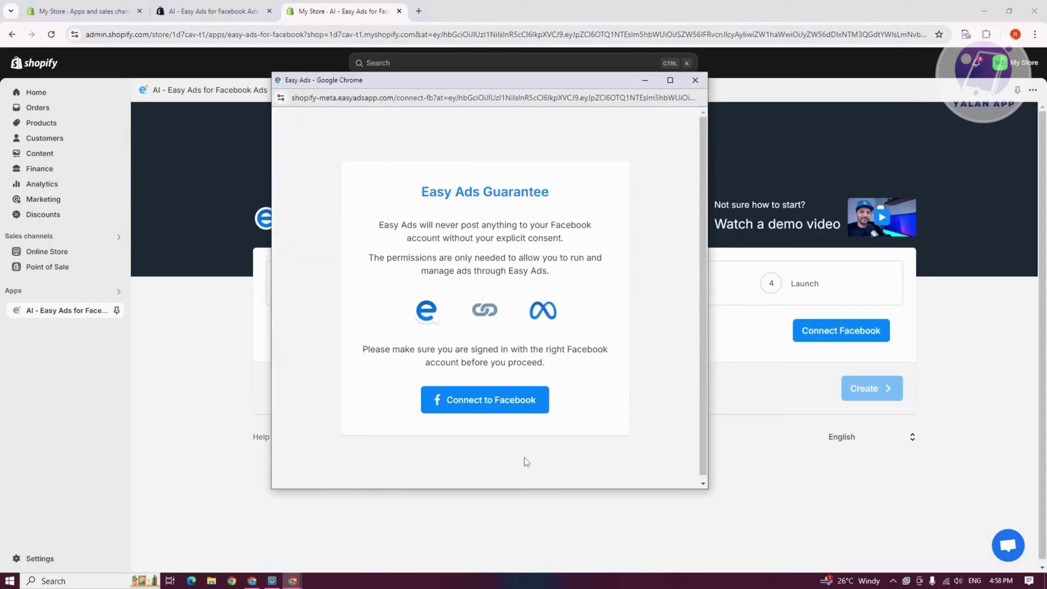
pyautogui.click(463, 406)
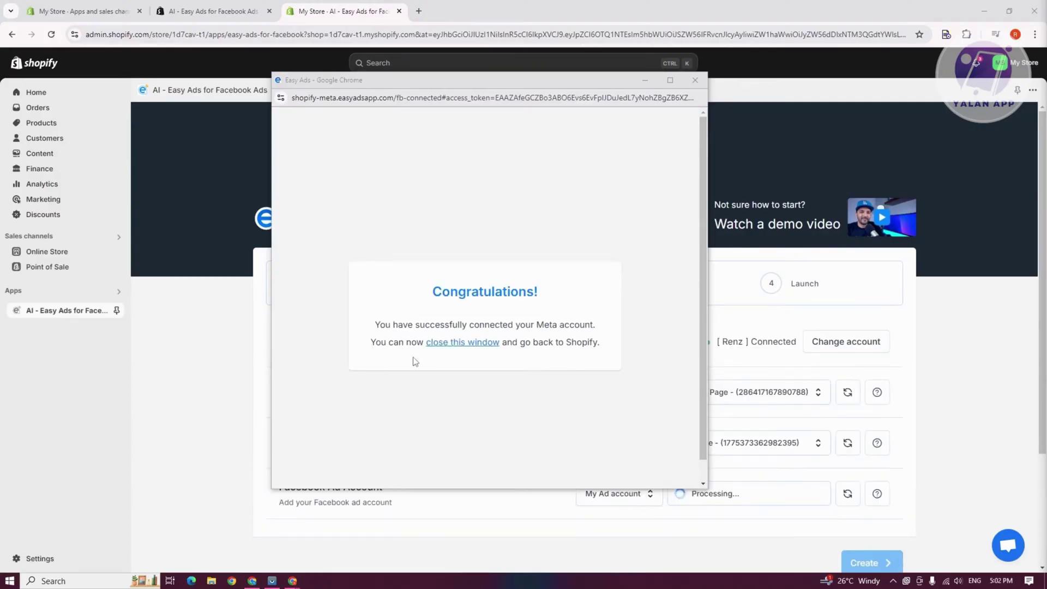
pyautogui.click(699, 83)
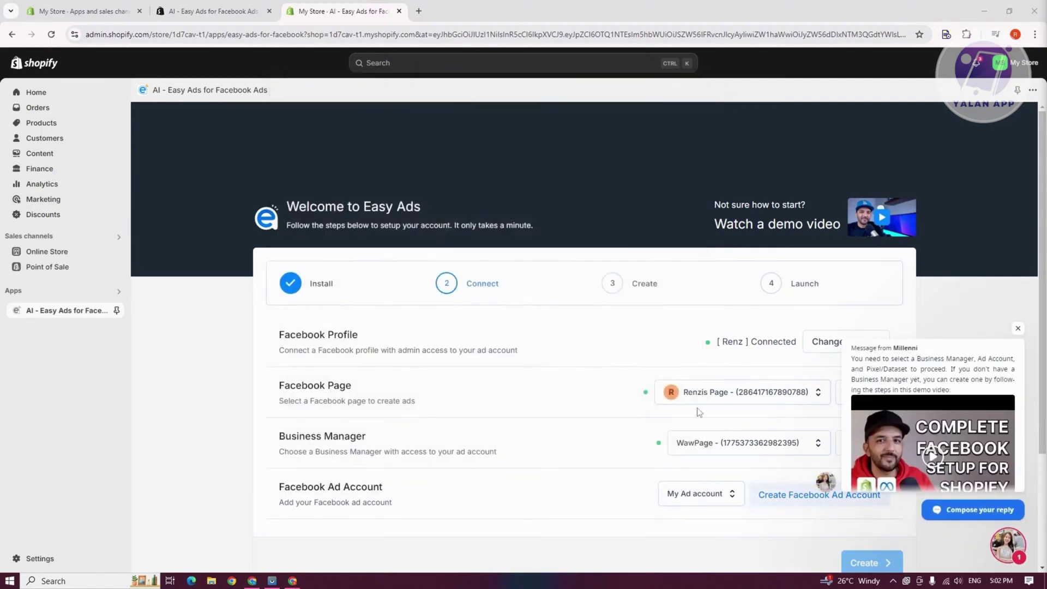
# - Keep the current Facebook page and try a different Business Manager
pyautogui.scroll(-1, 709, 370)
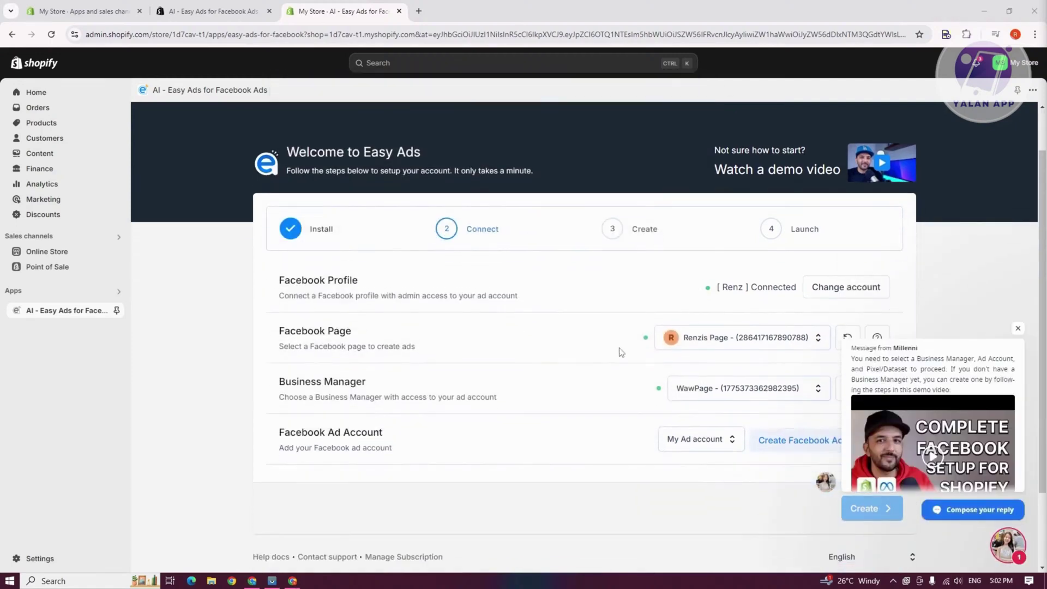
pyautogui.click(1018, 329)
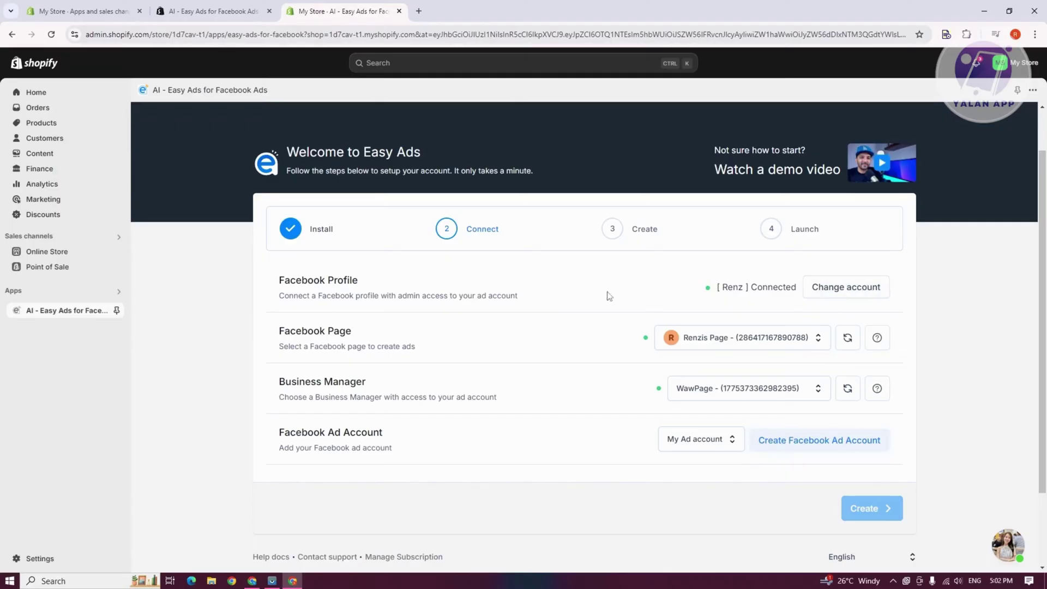
pyautogui.click(778, 346)
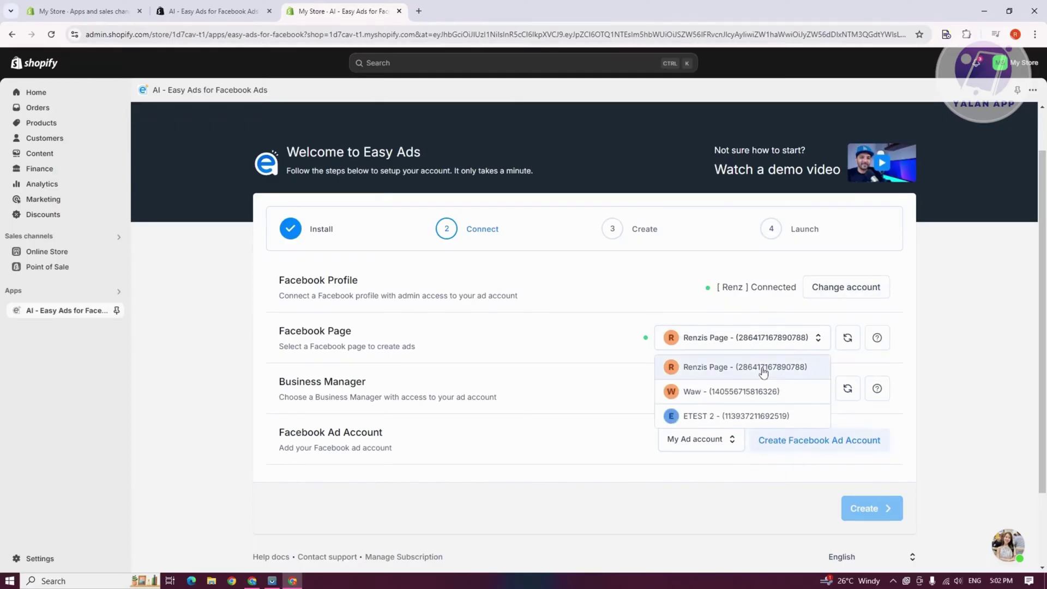
pyautogui.click(722, 361)
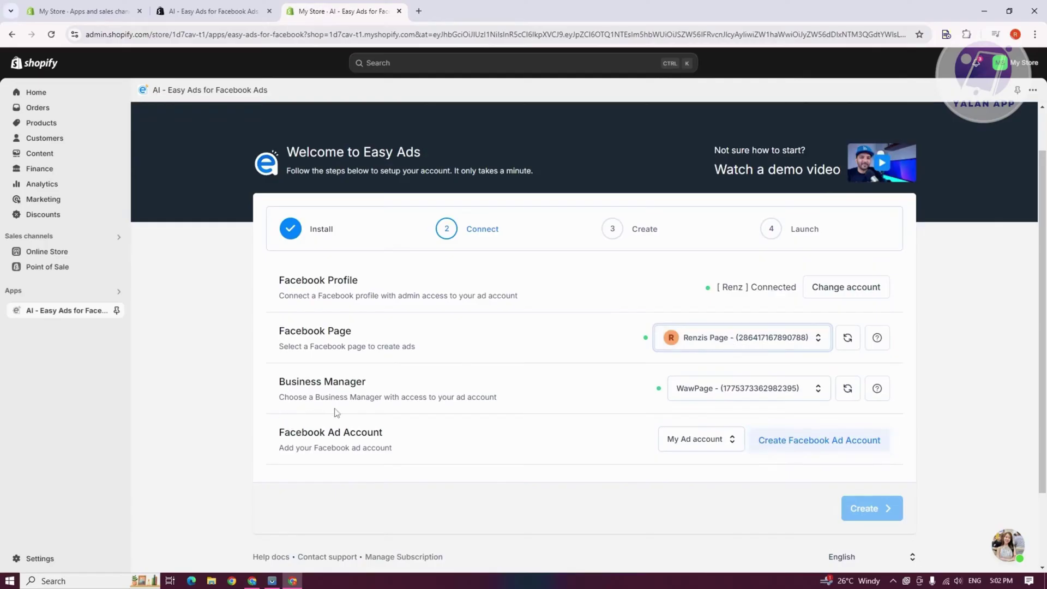
pyautogui.click(741, 389)
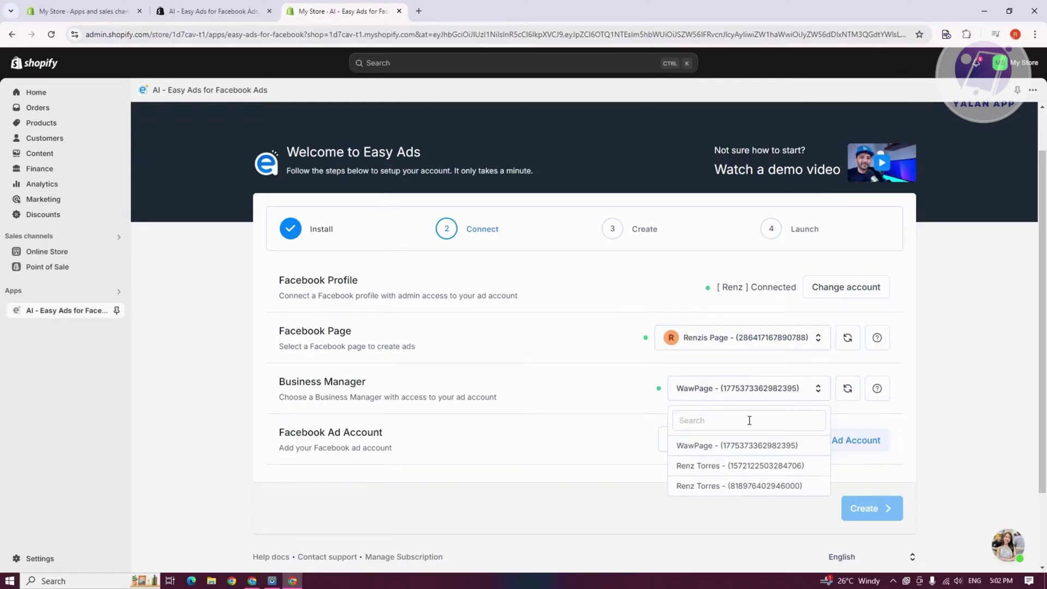
pyautogui.click(698, 467)
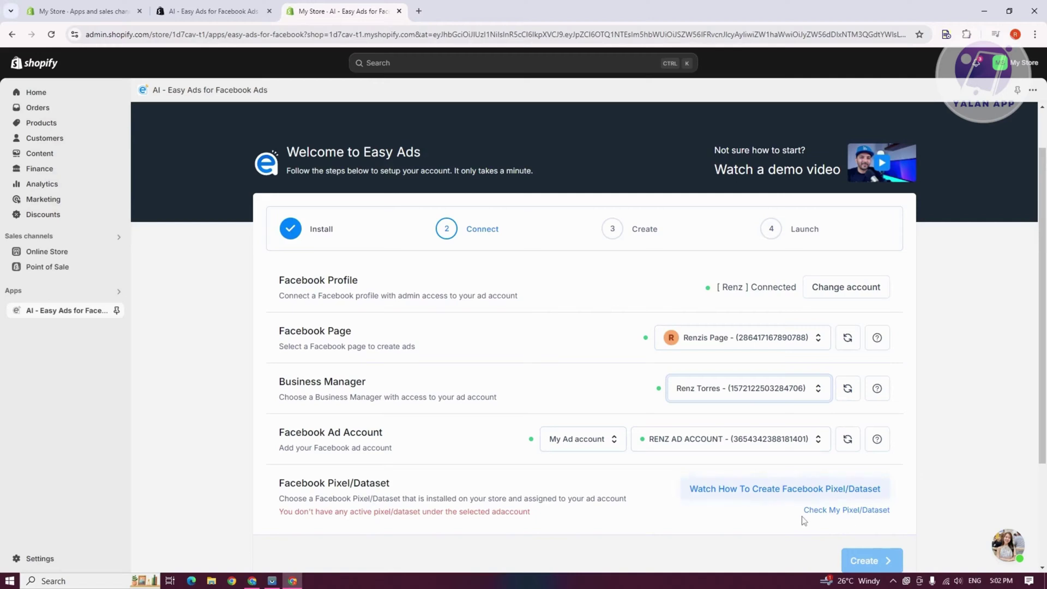
# - Check the pixel and ad account options, then set the Business Manager back to WawPage
pyautogui.click(818, 510)
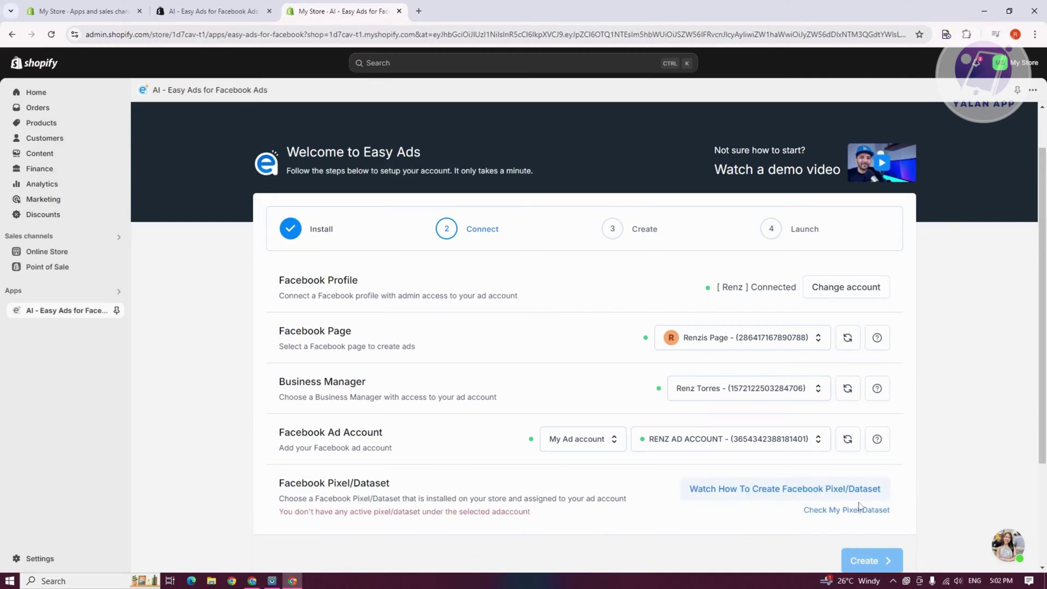
pyautogui.scroll(-1, 579, 403)
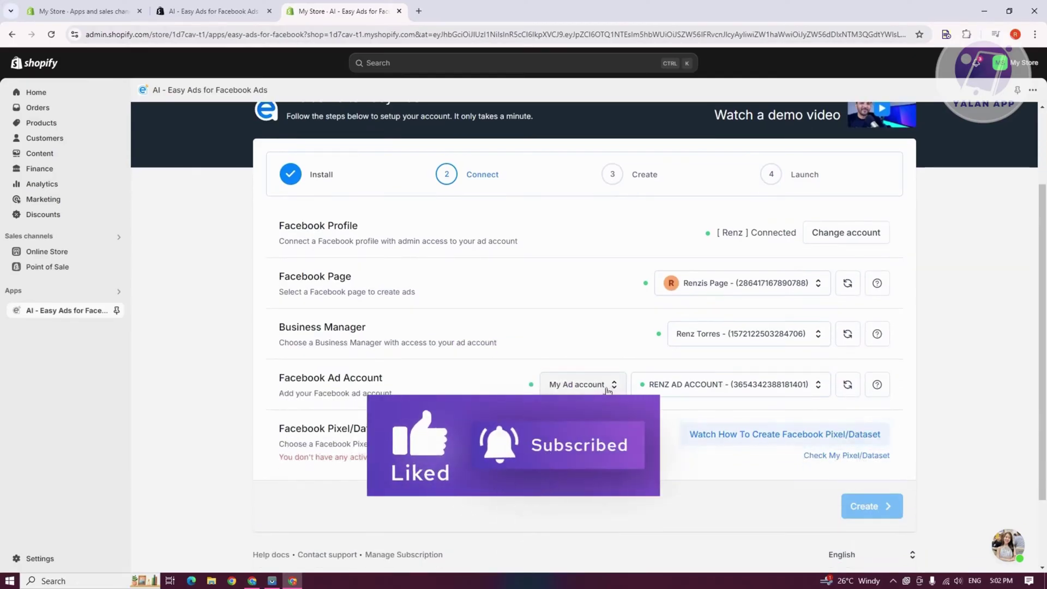
pyautogui.click(668, 390)
pyautogui.click(612, 384)
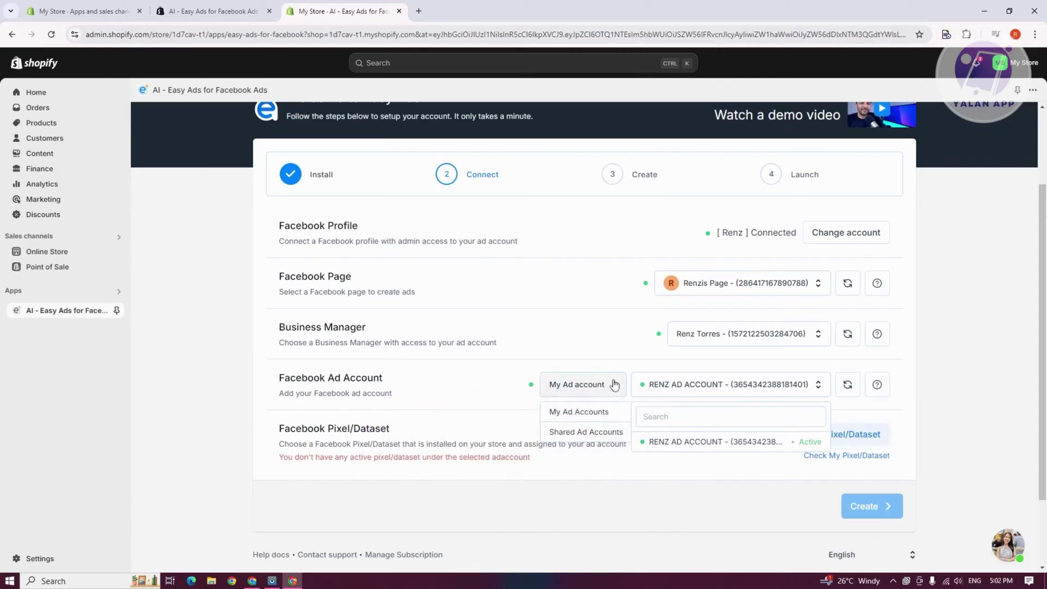
pyautogui.click(758, 331)
pyautogui.click(718, 390)
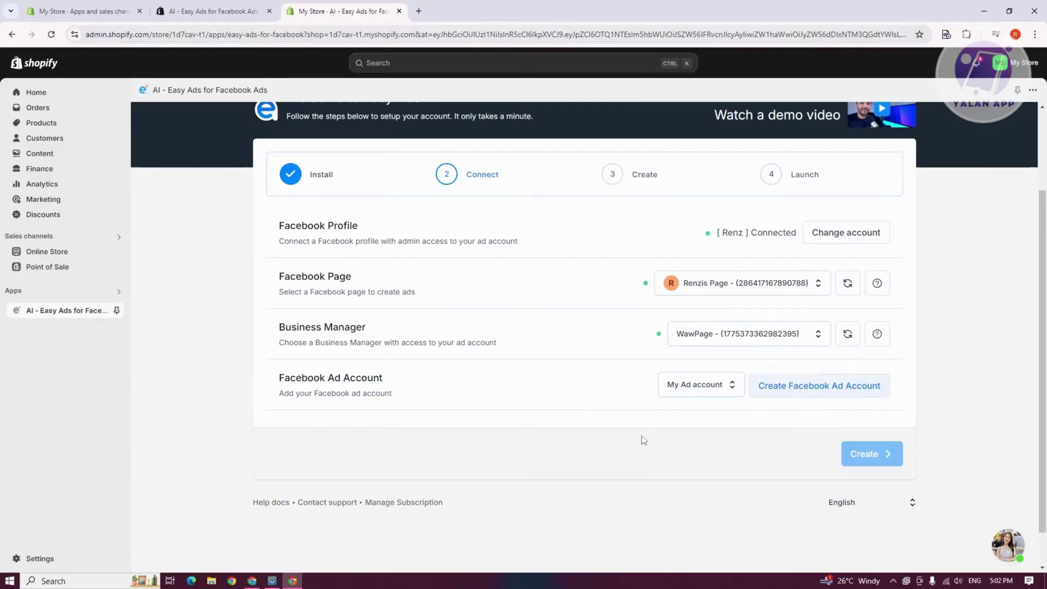
# - Create a new Facebook ad account with Philippine Peso (PHP) as its currency
pyautogui.click(806, 391)
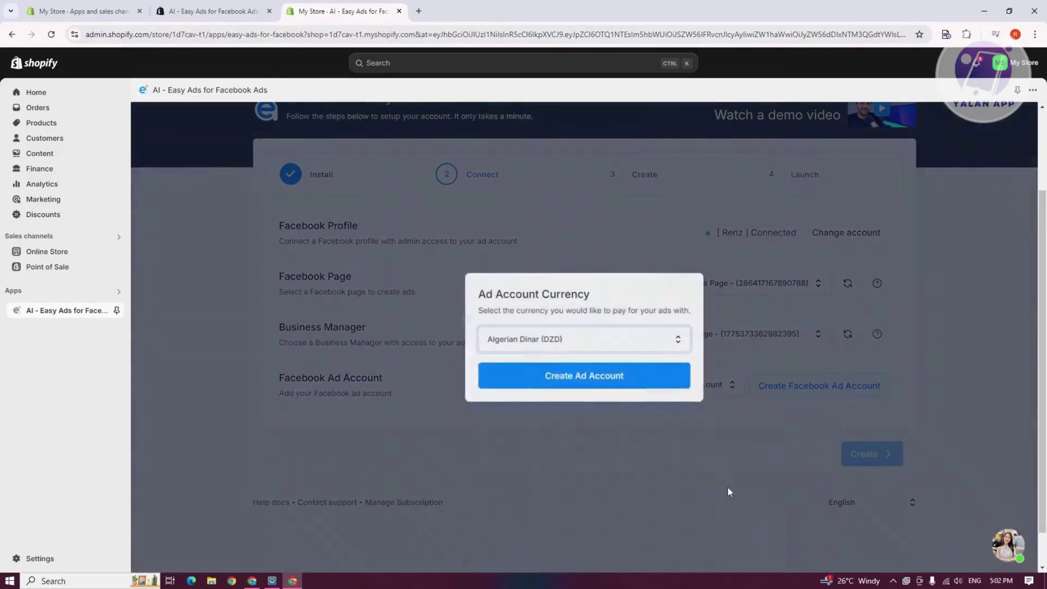
pyautogui.click(571, 379)
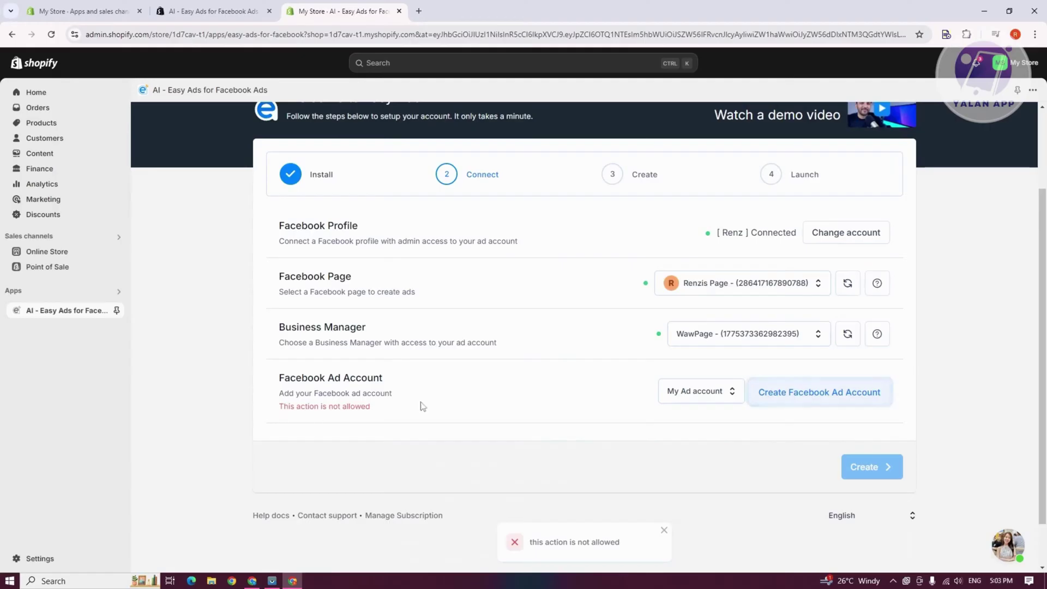
pyautogui.click(829, 392)
pyautogui.click(581, 343)
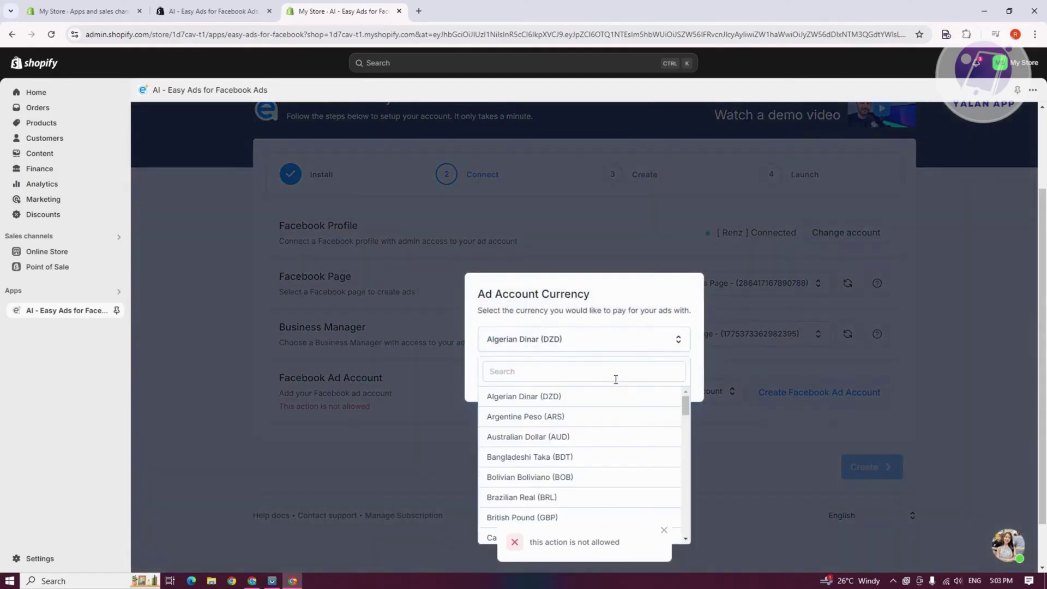
pyautogui.click(549, 373)
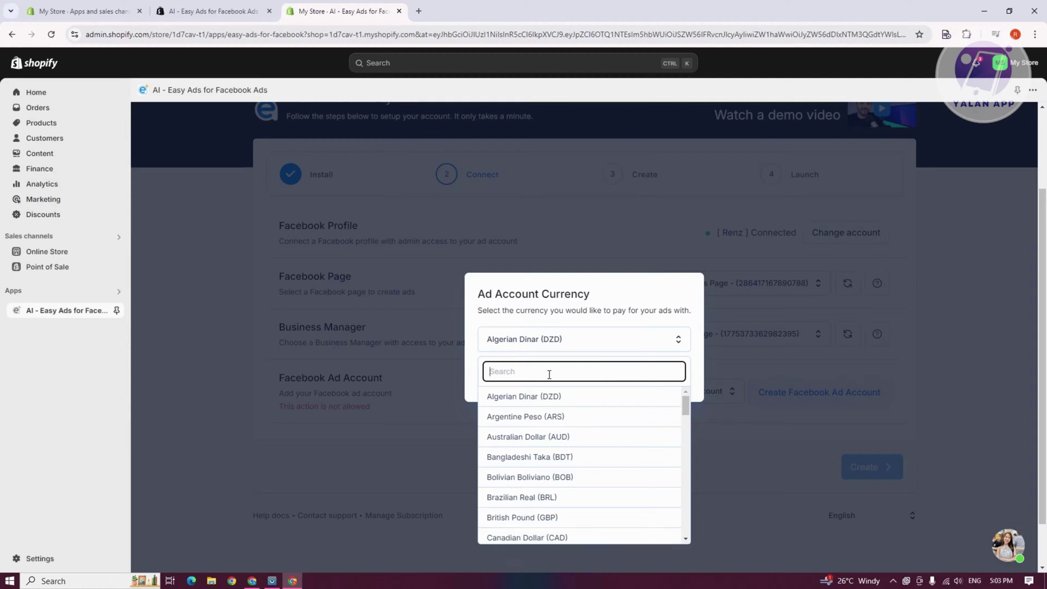
pyautogui.write('ph')
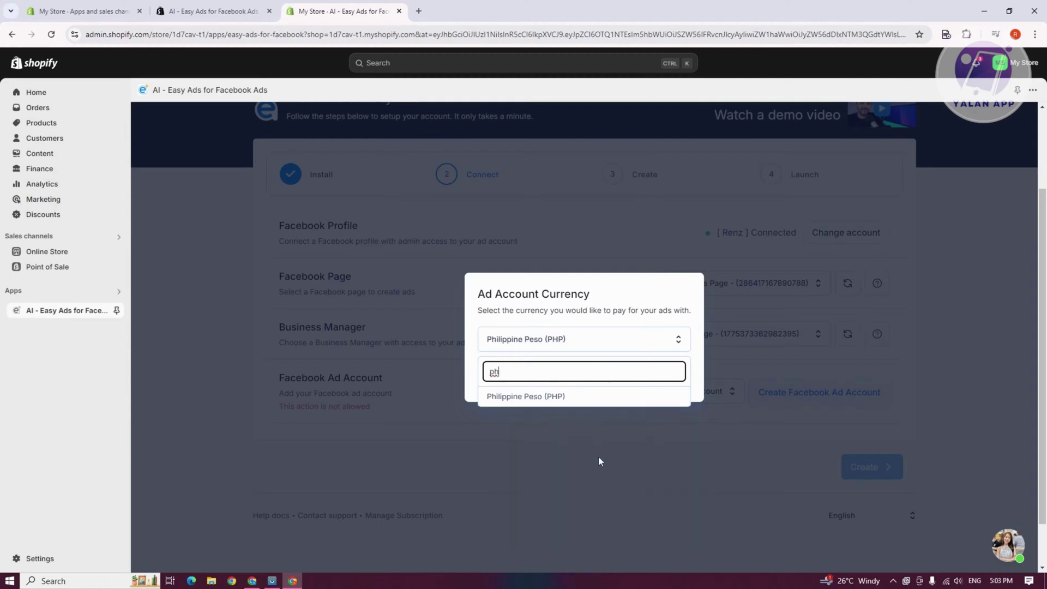
pyautogui.click(558, 398)
pyautogui.click(642, 385)
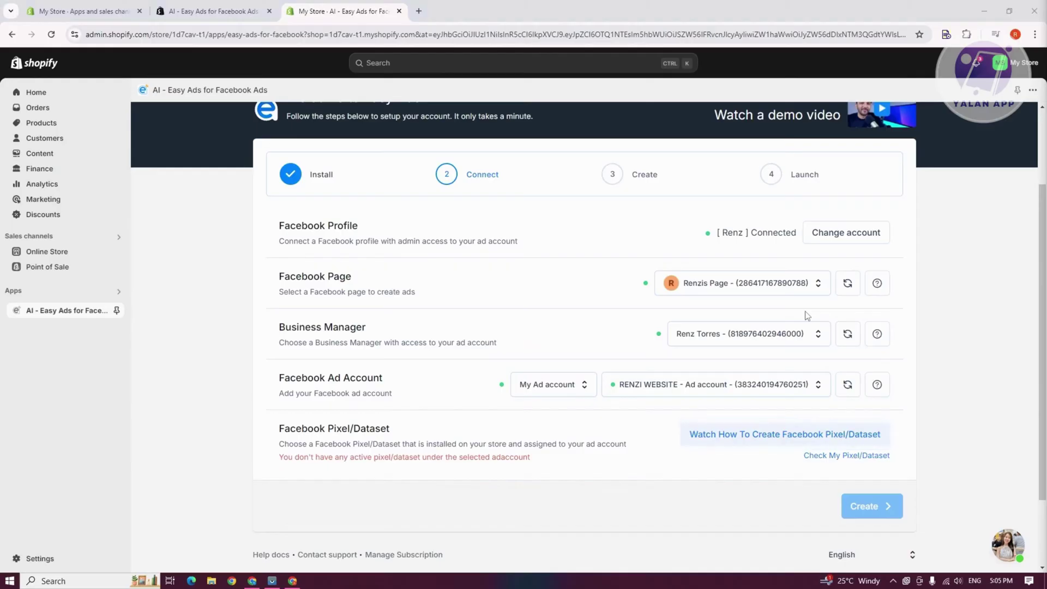
# - Open Meta's pixel/dataset creation page from the Easy Ads pixel guide
pyautogui.click(742, 436)
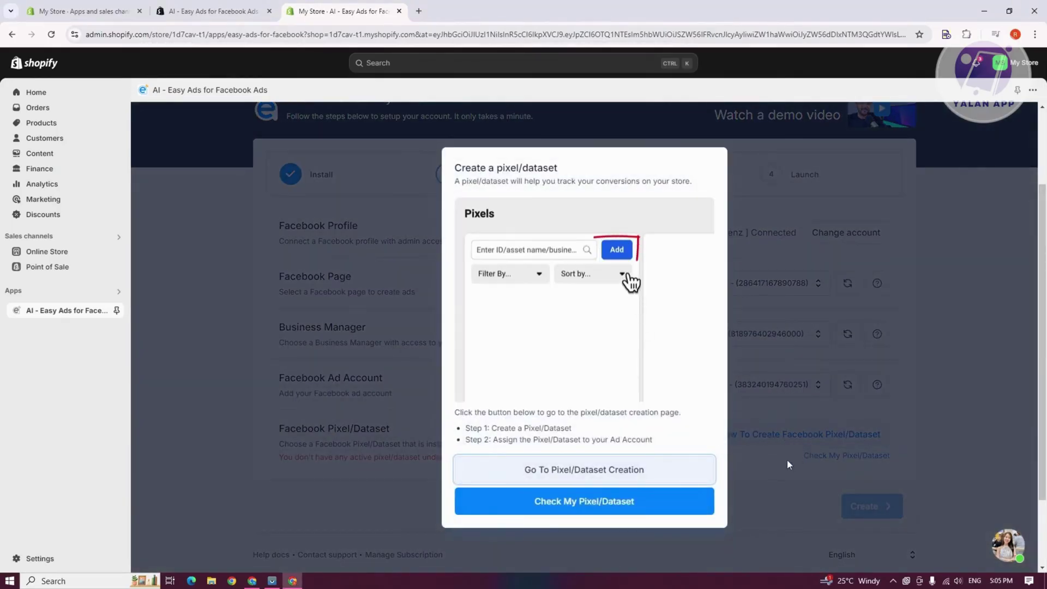
pyautogui.click(577, 474)
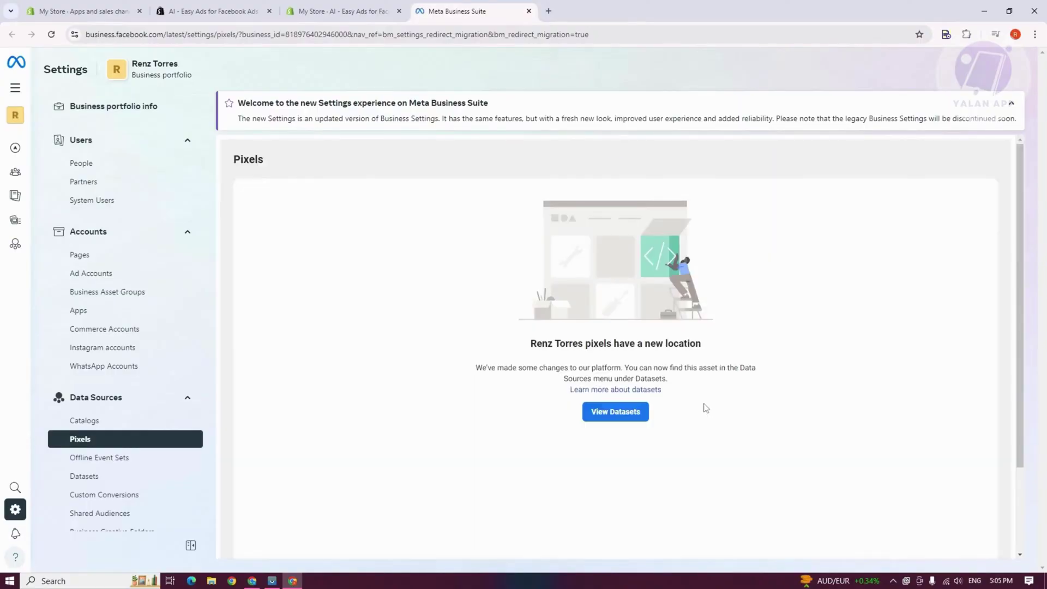
# - Create a dataset named 'RENZI SAMPLE' and switch Events Manager to the website ad account
pyautogui.click(631, 413)
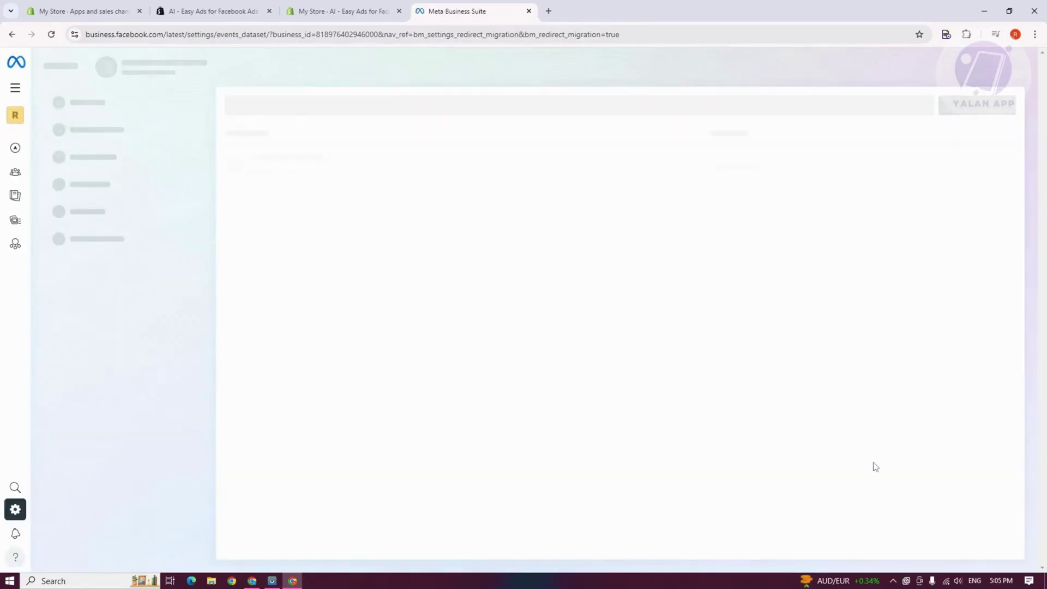
pyautogui.click(996, 160)
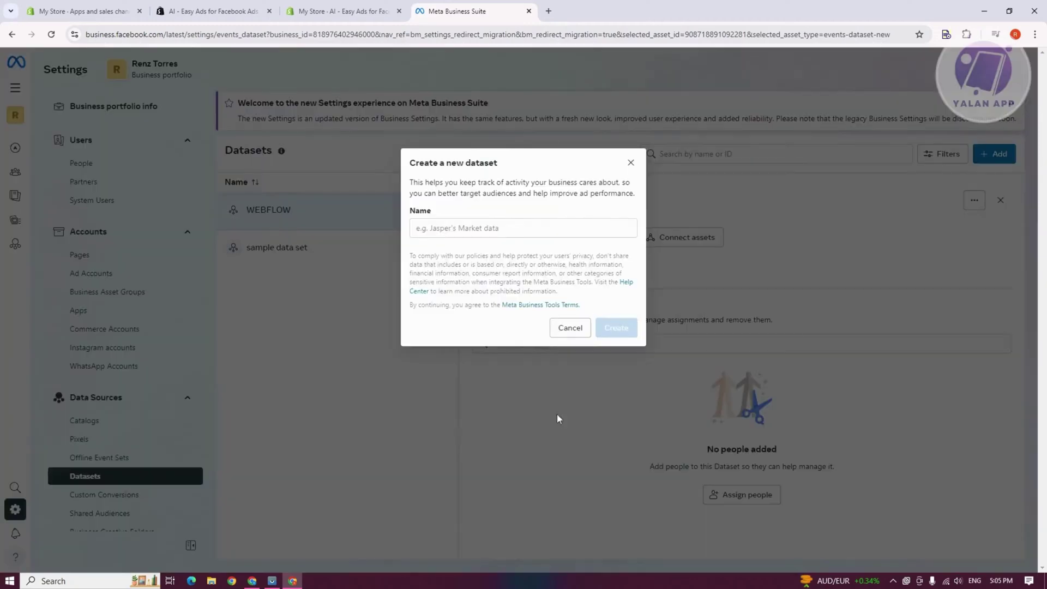
pyautogui.click(496, 225)
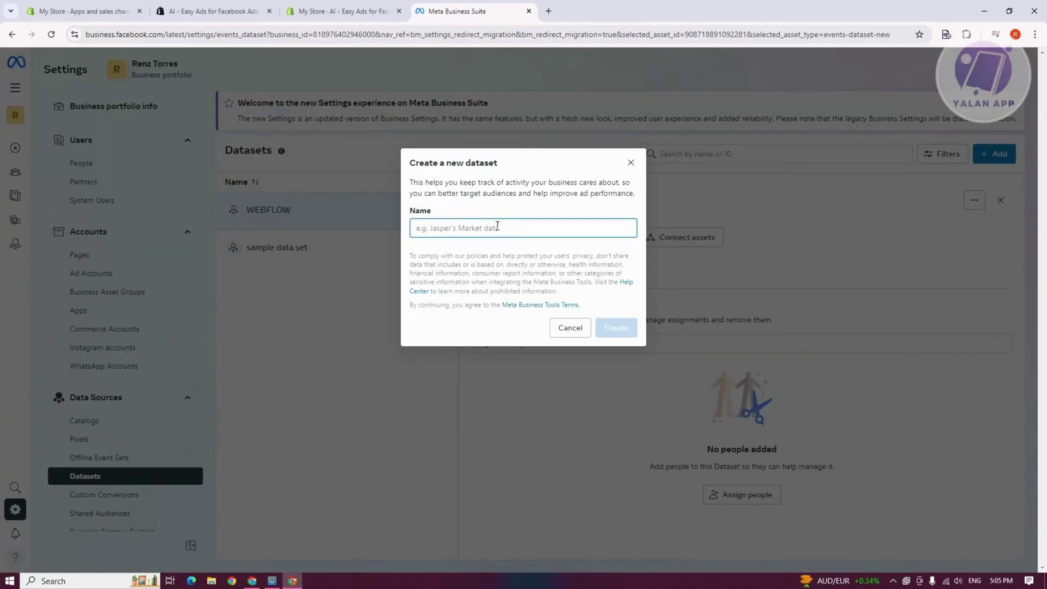
pyautogui.write('RENZI SAMPLE')
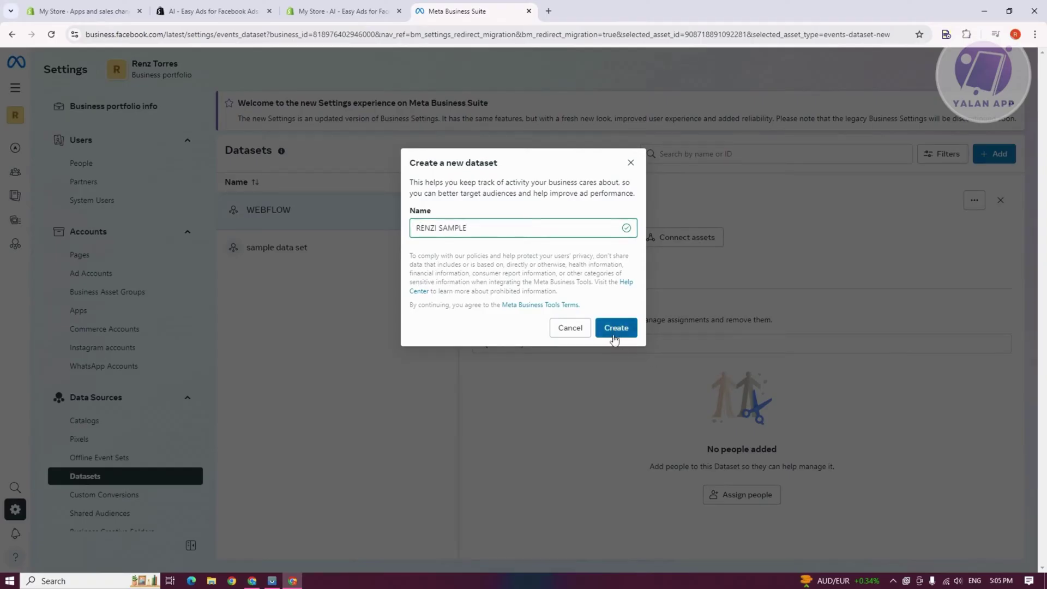
pyautogui.click(610, 329)
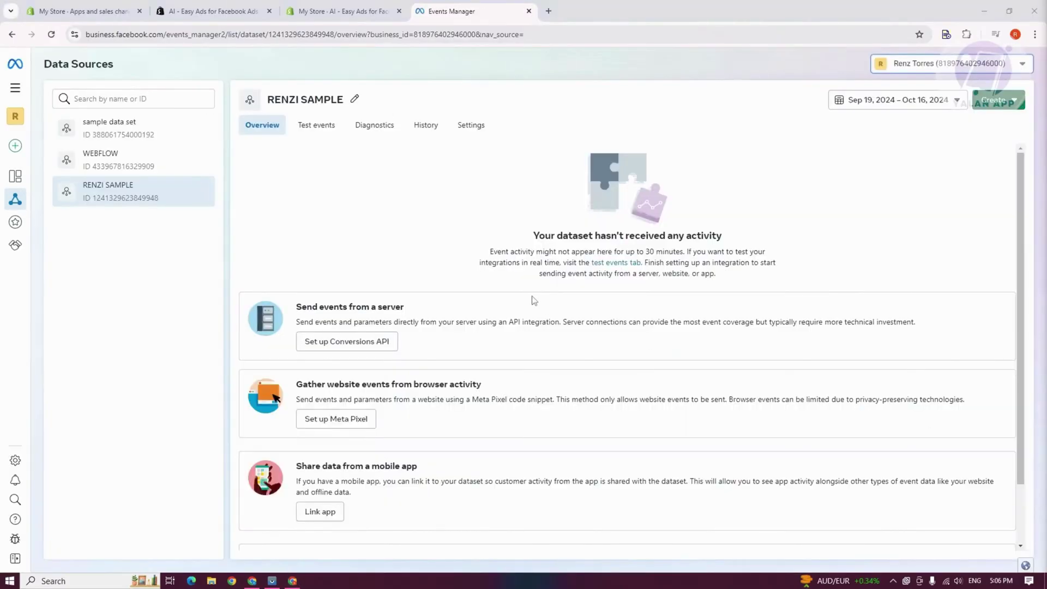
pyautogui.click(933, 66)
pyautogui.click(960, 140)
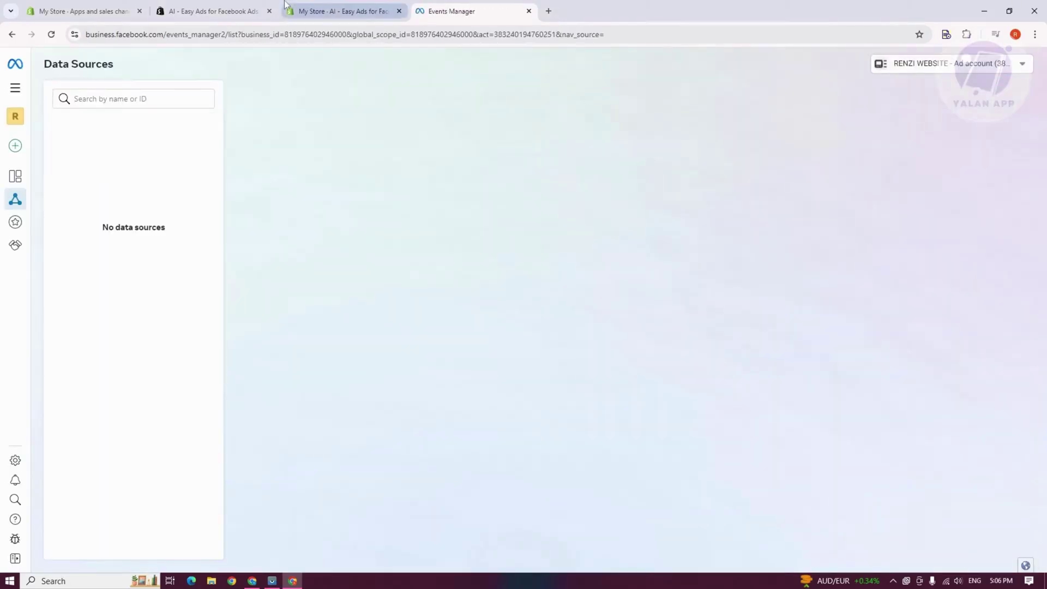
# - Back in Easy Ads, select the pixel/dataset and submit the setup for verification
pyautogui.click(343, 11)
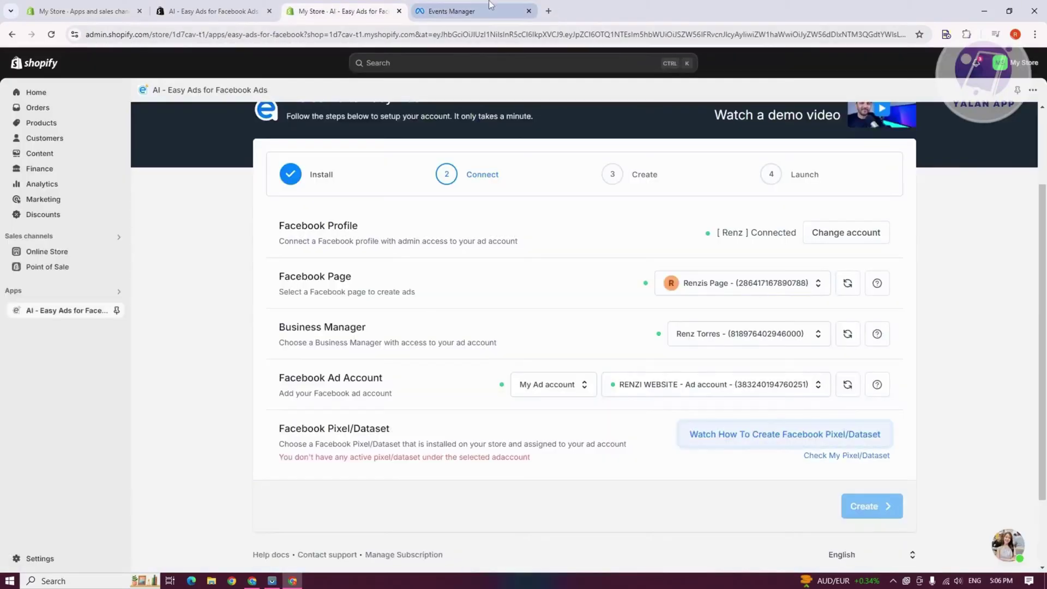
pyautogui.click(451, 9)
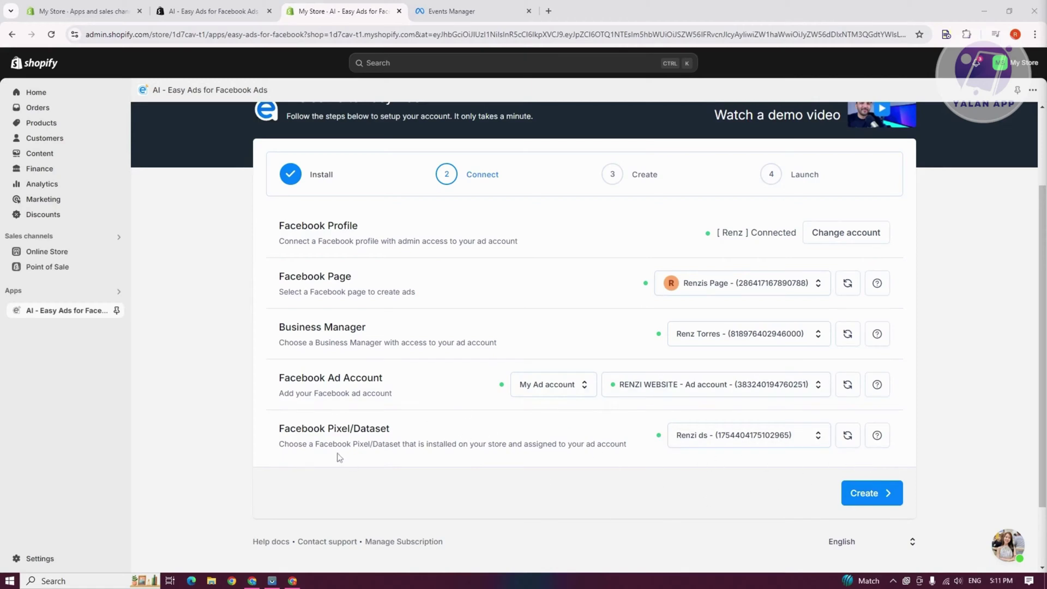
pyautogui.click(857, 495)
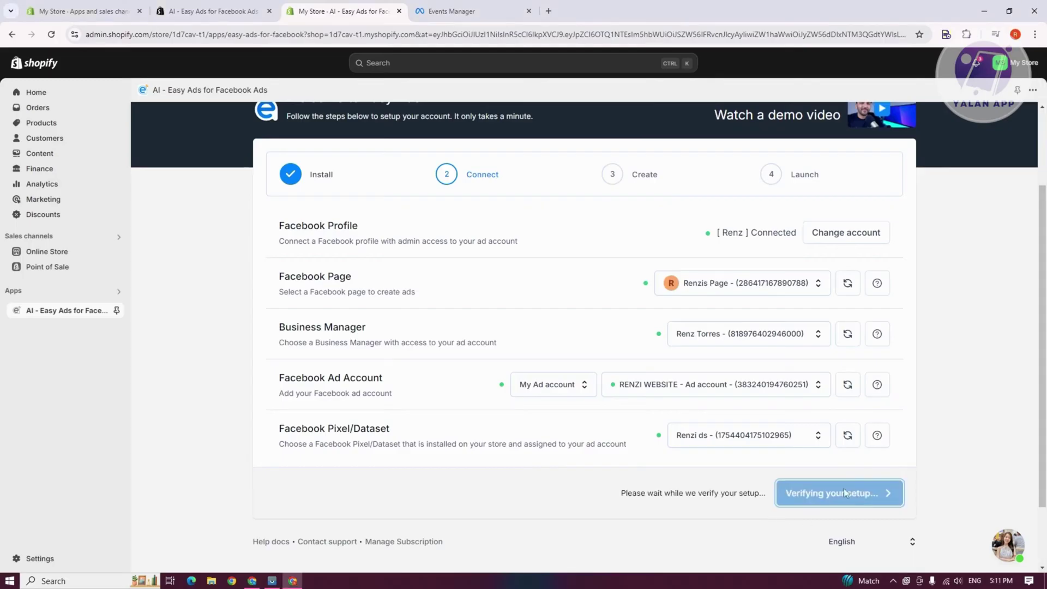
pyautogui.scroll(1, 834, 472)
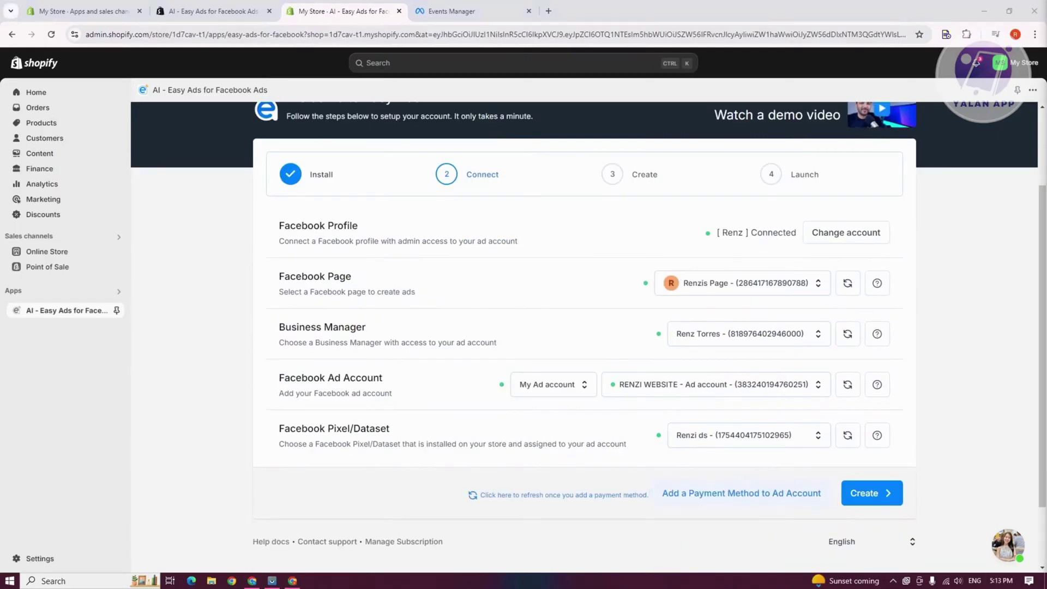
# - Begin adding a debit or credit card payment method to the ad account, then return to Easy Ads
pyautogui.click(759, 497)
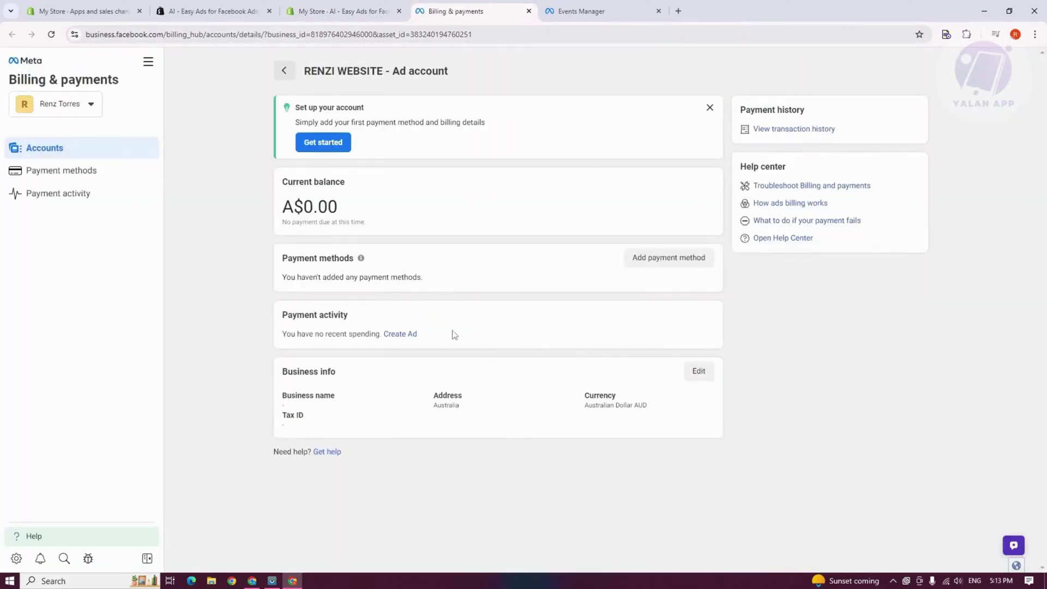
pyautogui.click(668, 259)
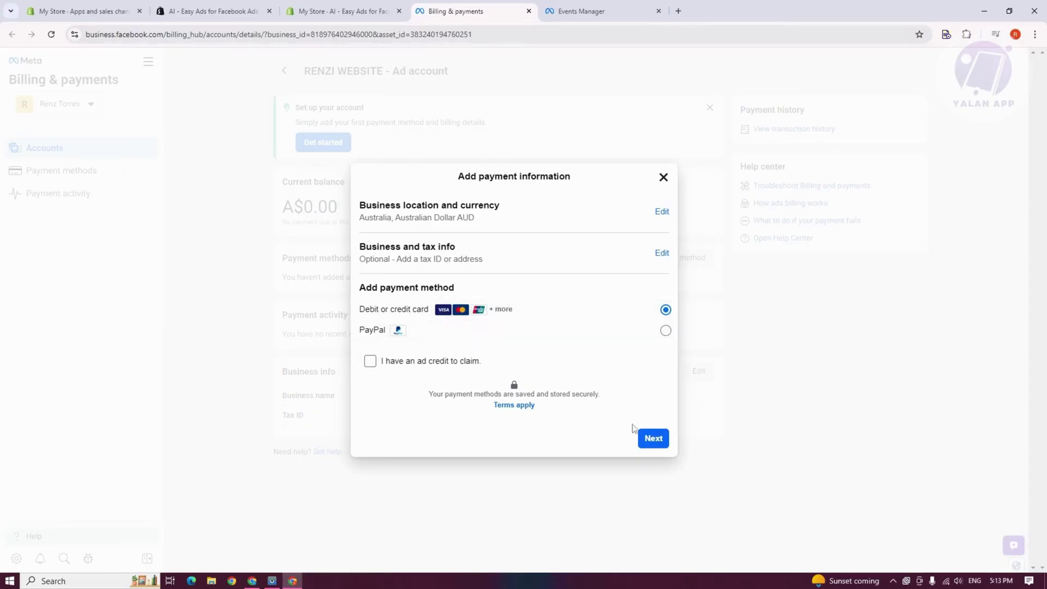
pyautogui.click(653, 437)
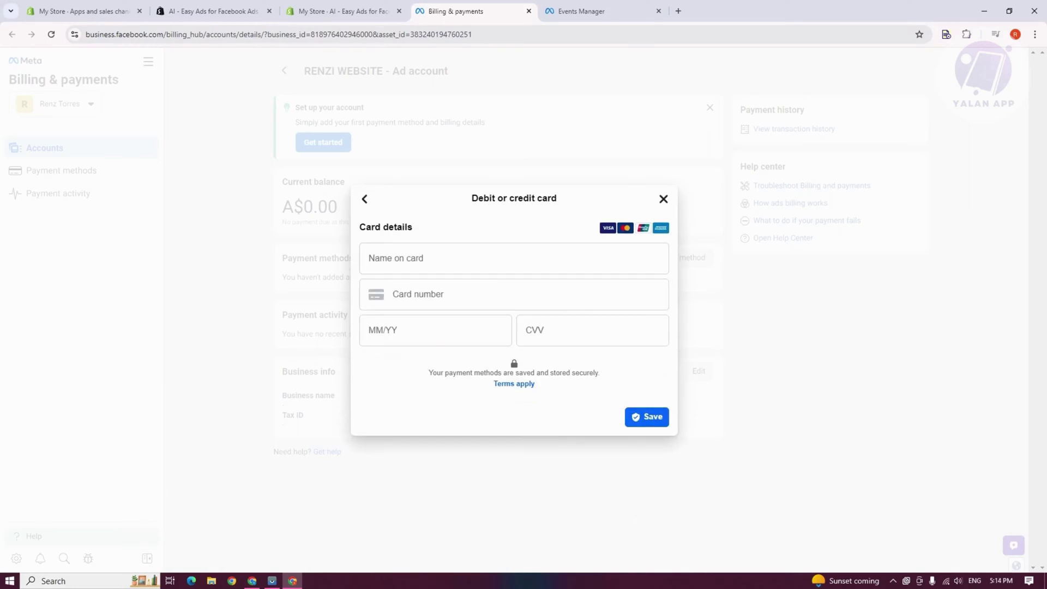
pyautogui.hotkey('ctrl', 'shift', 'Tab')
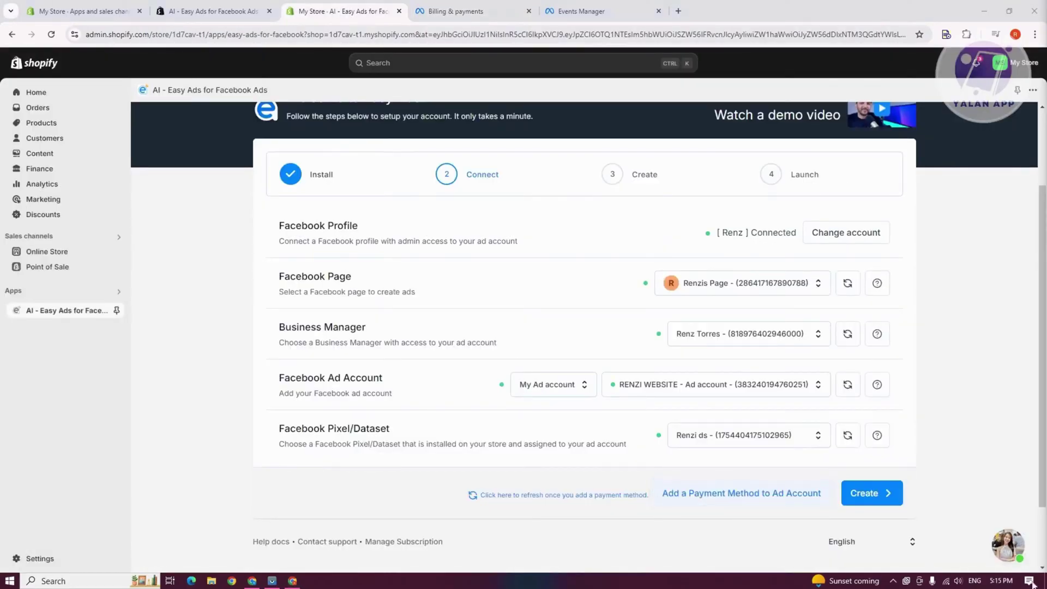
# - Recheck the RENZI WEBSITE ad account after adding its payment method to reach the Create step
pyautogui.click(534, 497)
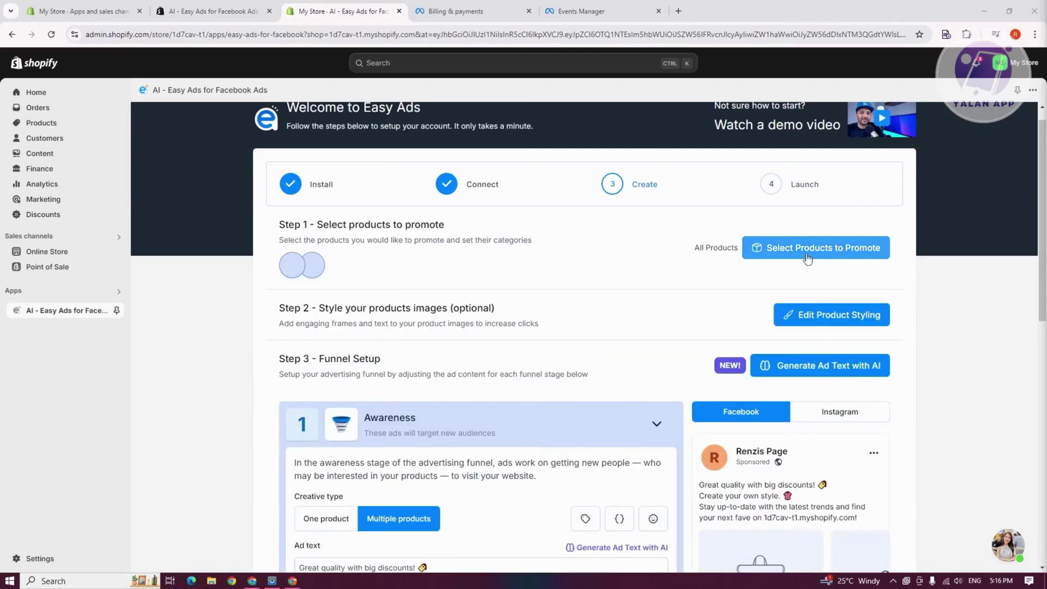
# - Review the products to promote and look over the funnel setup
pyautogui.click(805, 256)
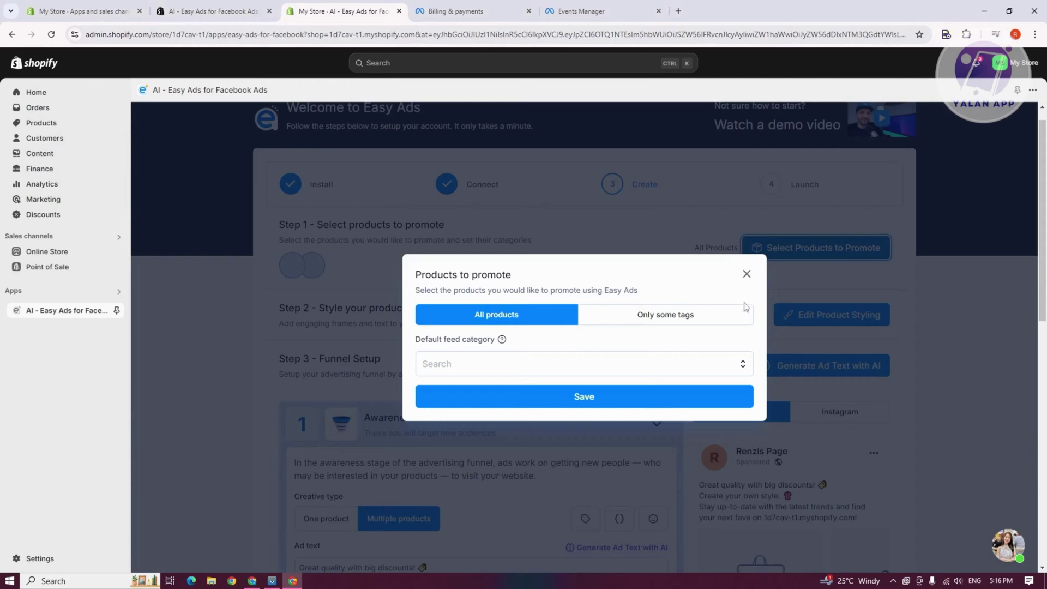
pyautogui.click(747, 272)
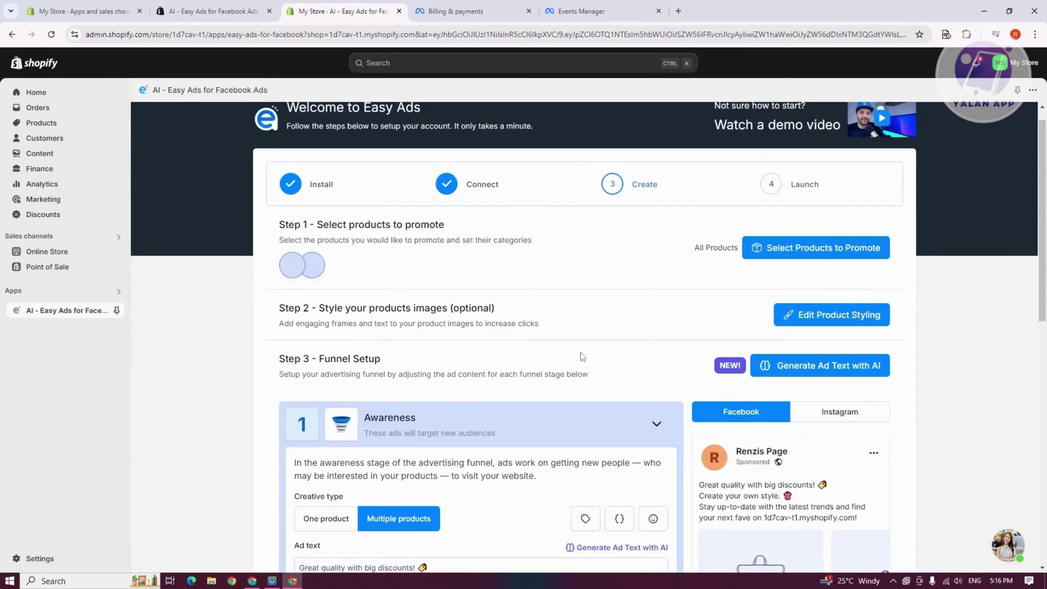
pyautogui.scroll(-2, 564, 349)
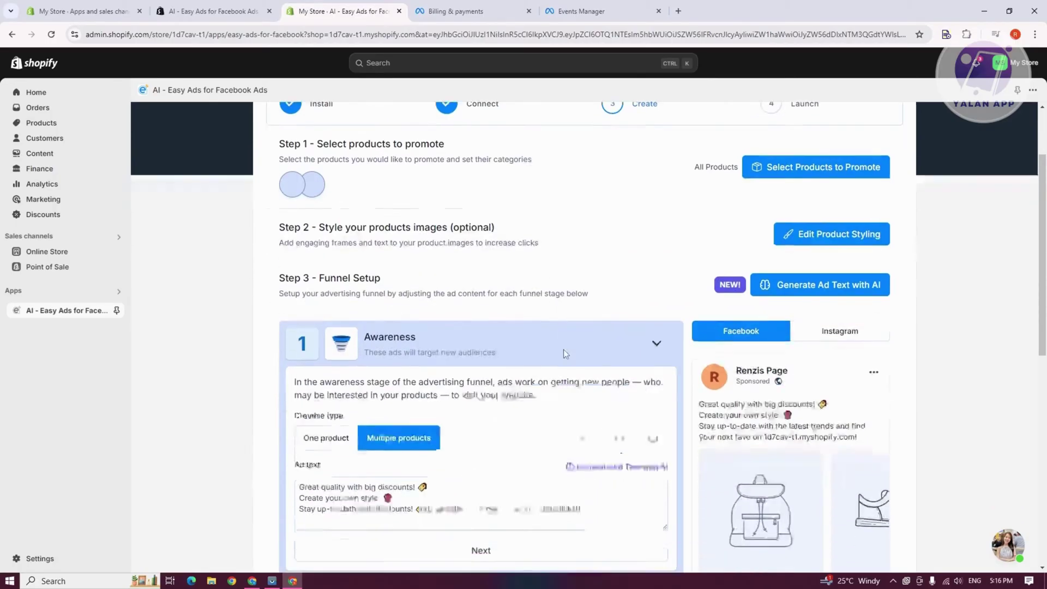
pyautogui.scroll(-5, 592, 324)
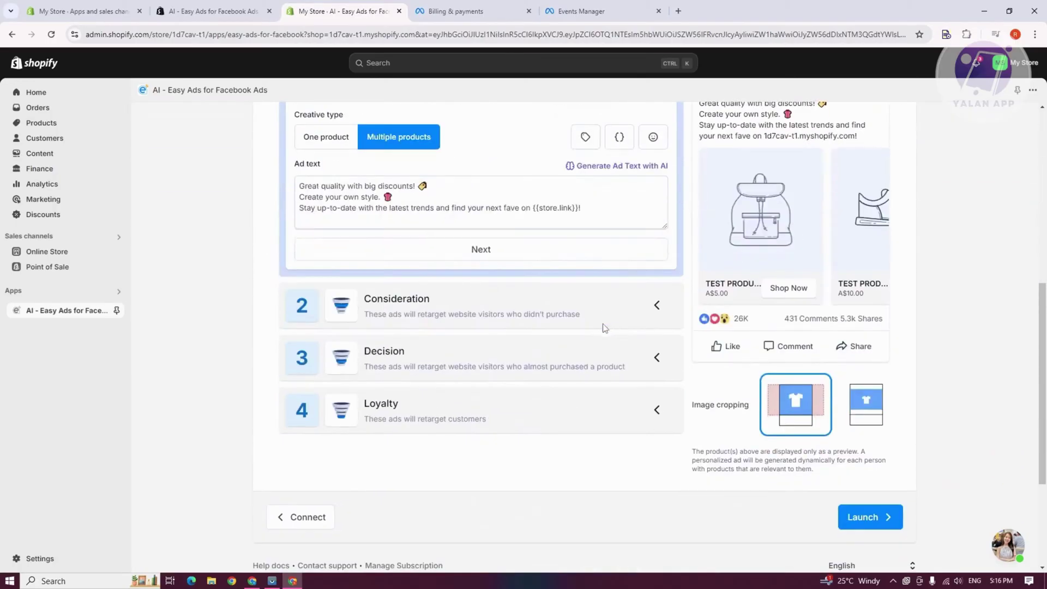
pyautogui.scroll(4, 594, 337)
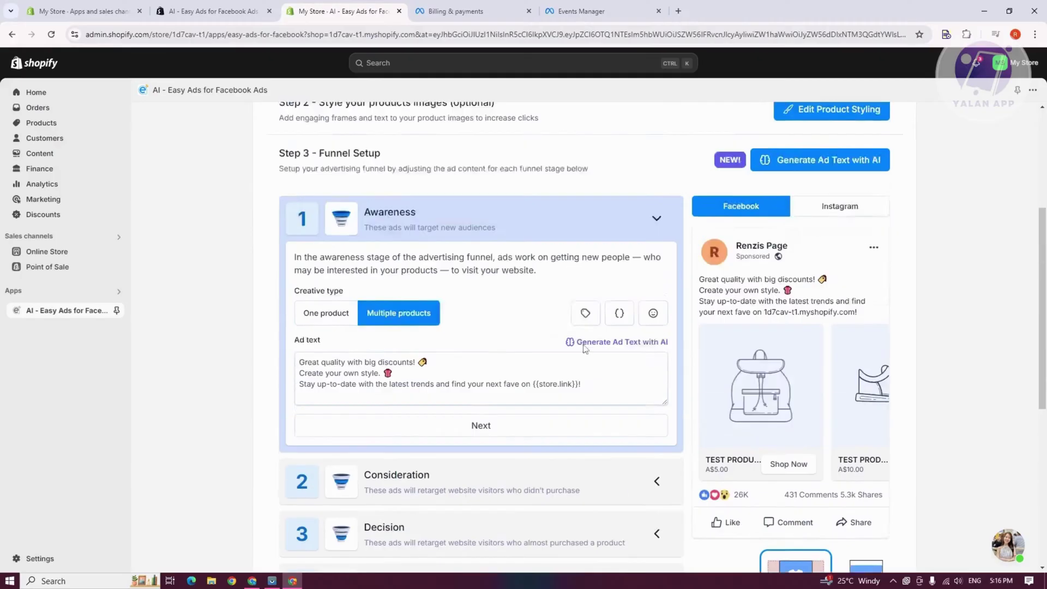
pyautogui.scroll(-4, 474, 278)
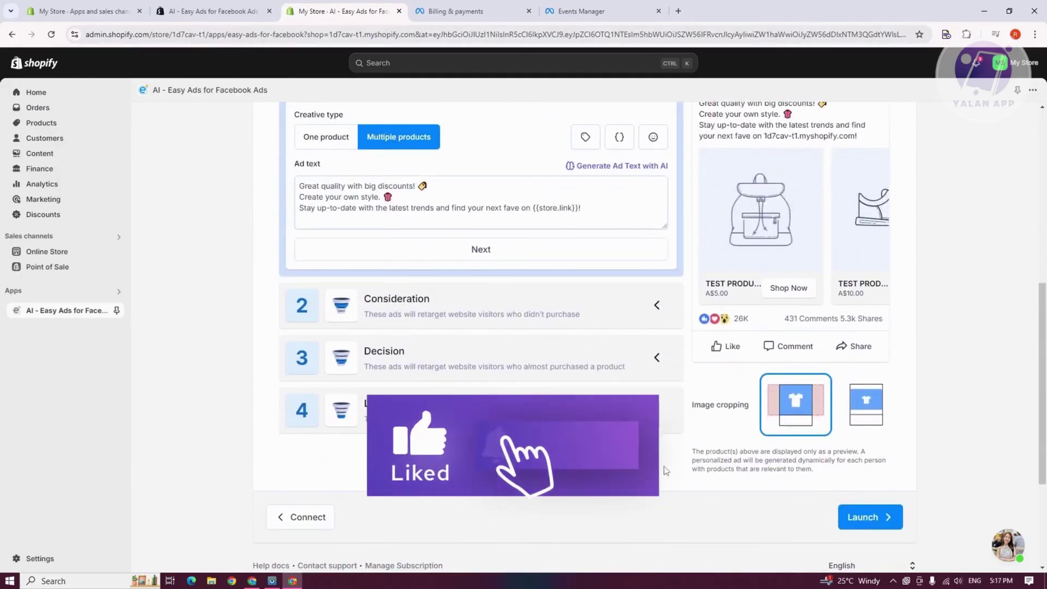
pyautogui.scroll(1, 625, 463)
# - Expand the Decision and Awareness stages, review the Awareness ad text, and continue to launch
pyautogui.click(660, 421)
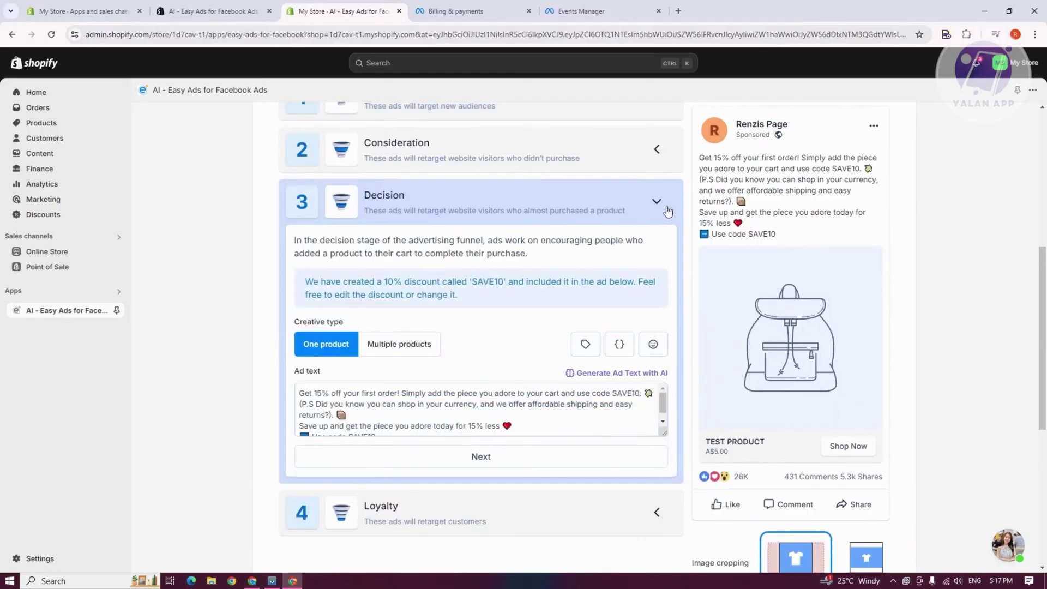
pyautogui.scroll(3, 583, 257)
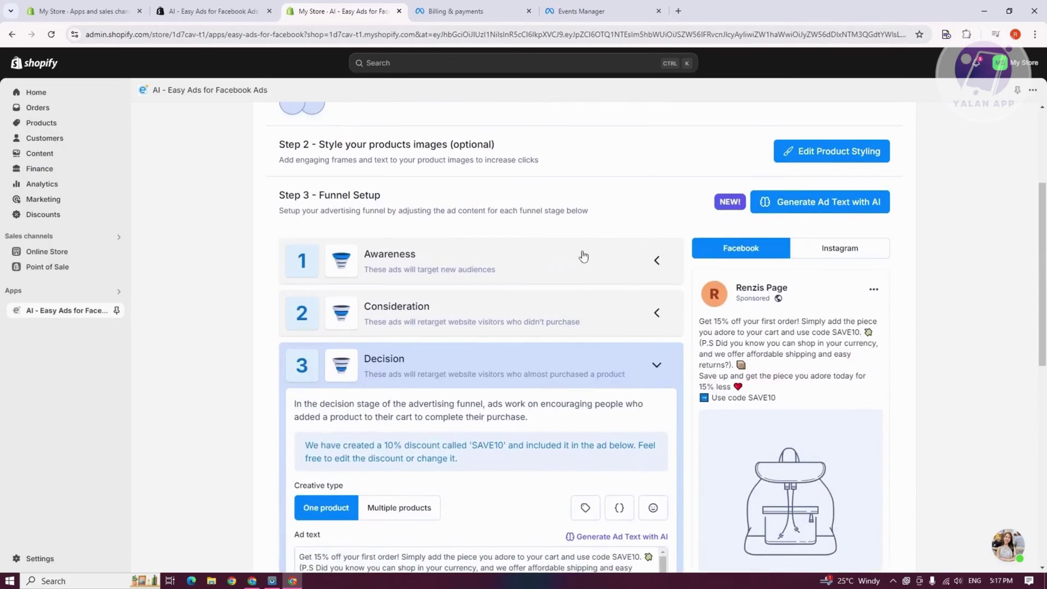
pyautogui.click(652, 261)
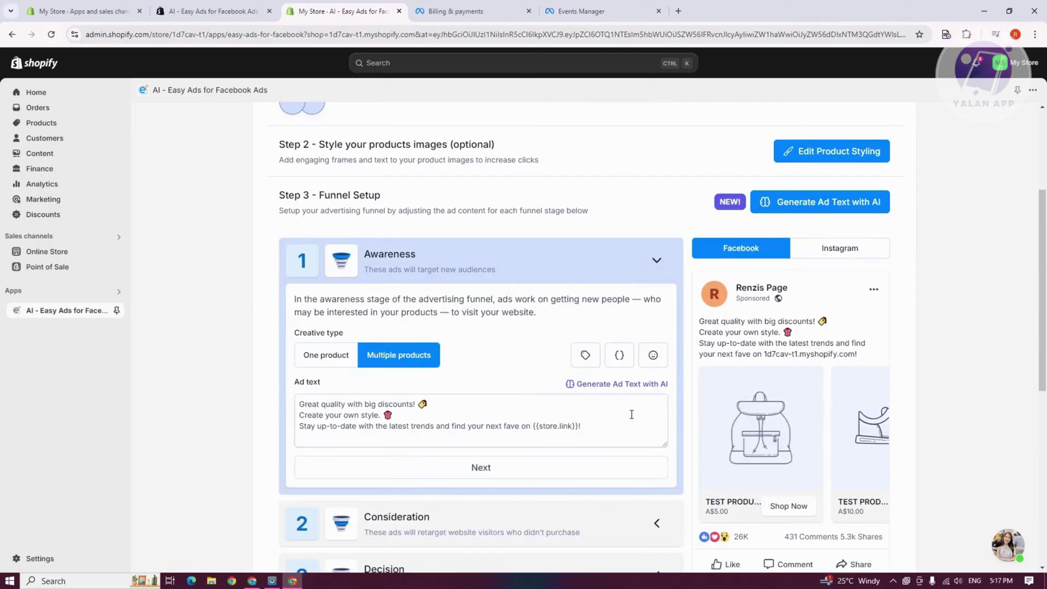
pyautogui.scroll(-5, 701, 425)
pyautogui.scroll(2, 581, 519)
pyautogui.scroll(2, 581, 519)
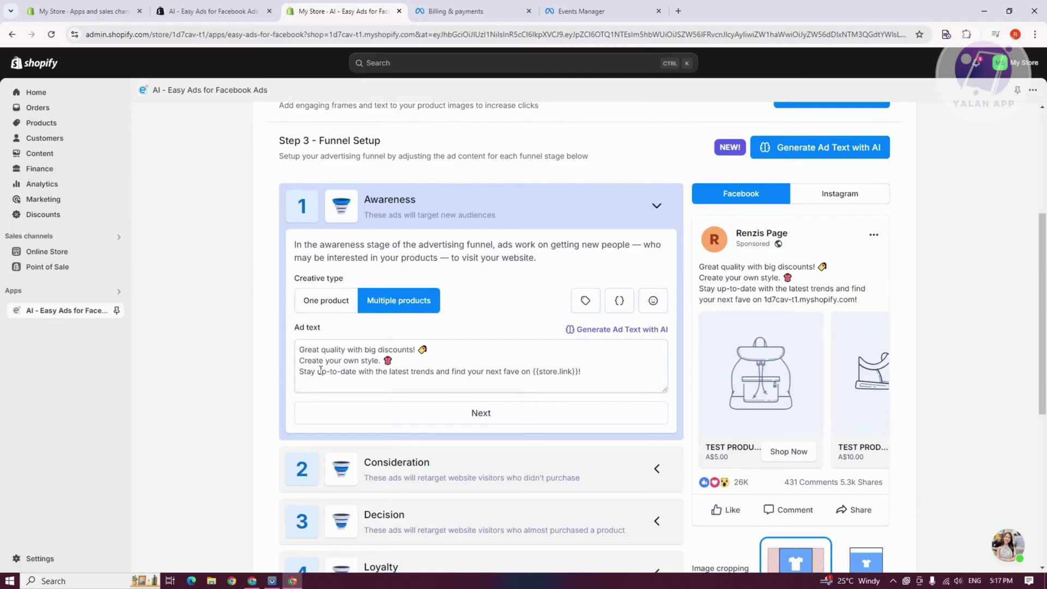
pyautogui.scroll(-1, 428, 363)
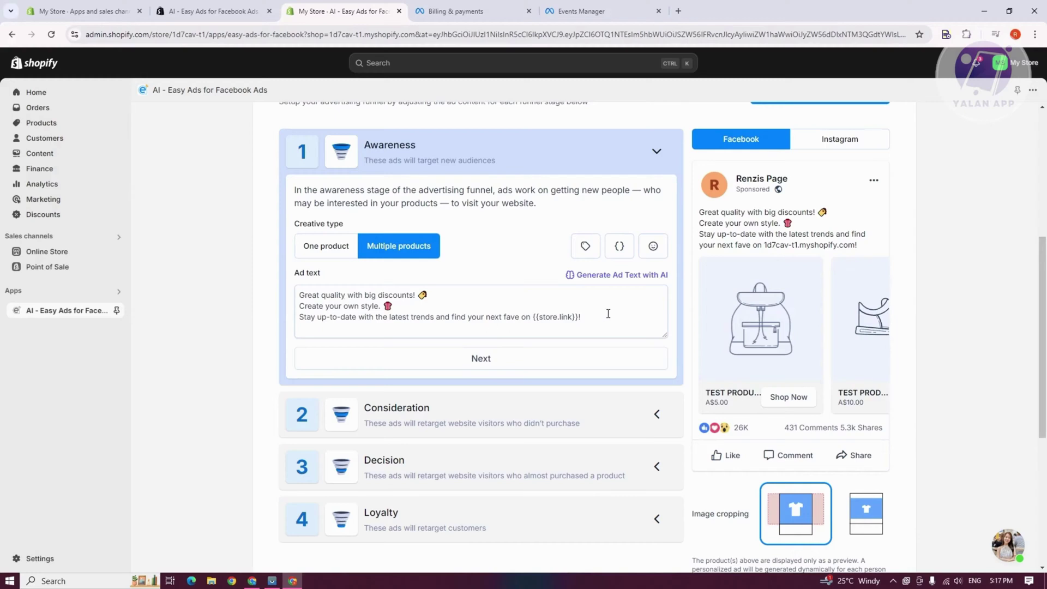
pyautogui.moveTo(301, 293); pyautogui.dragTo(528, 325)
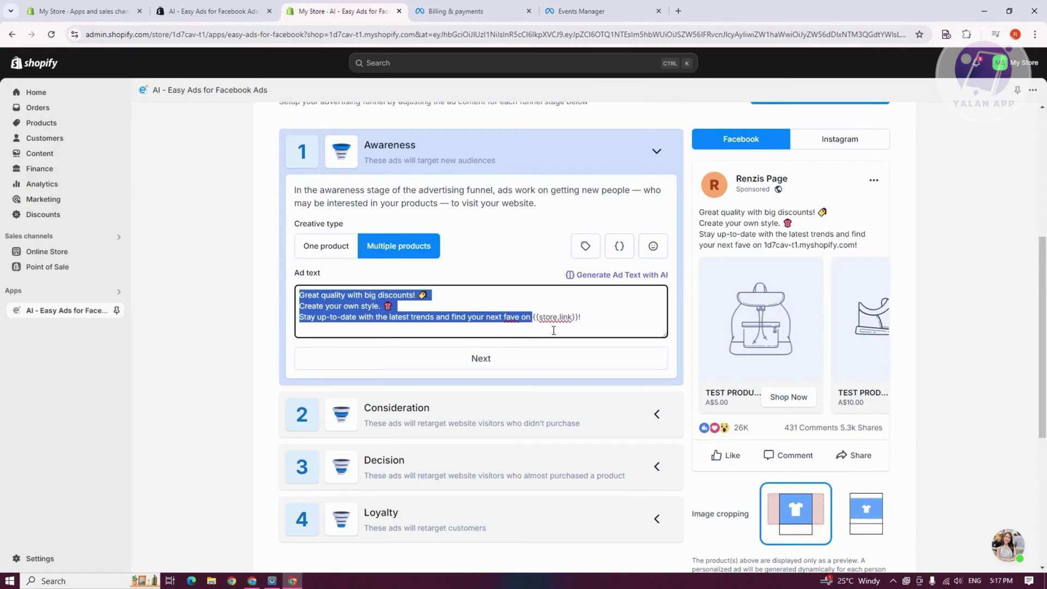
pyautogui.scroll(-5, 974, 473)
pyautogui.click(872, 357)
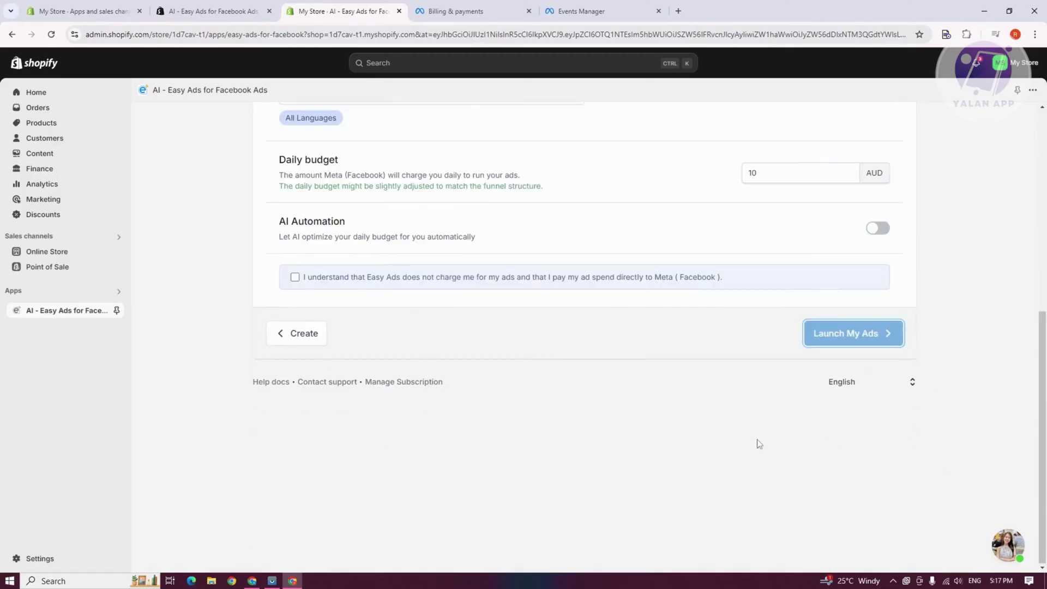
# - Tick 'I understand that Easy Ads does not charge me for my ads' and review the launch settings
pyautogui.scroll(4, 430, 393)
pyautogui.scroll(-1, 327, 442)
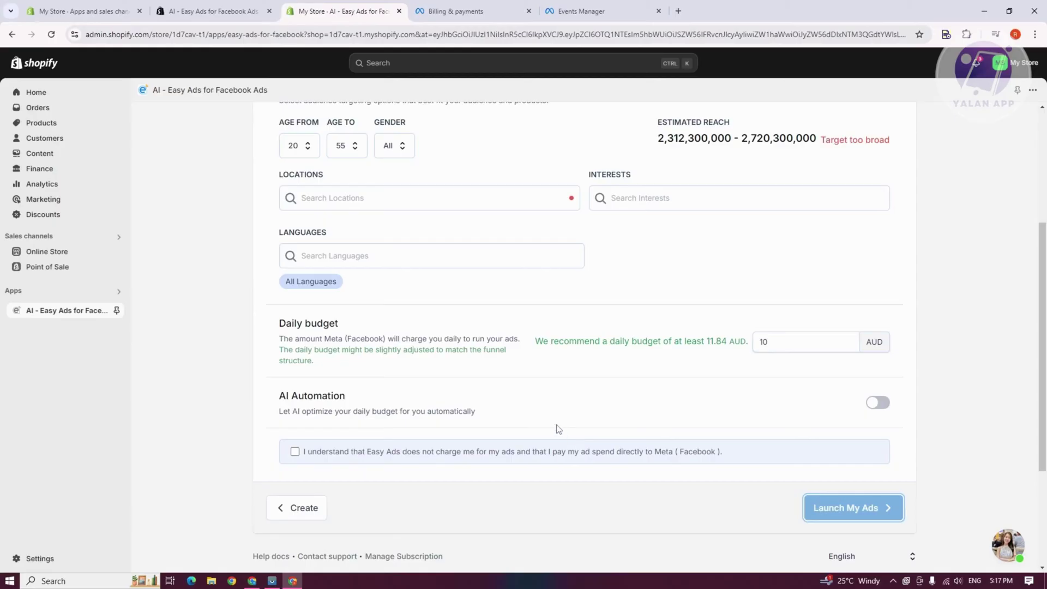
pyautogui.click(294, 452)
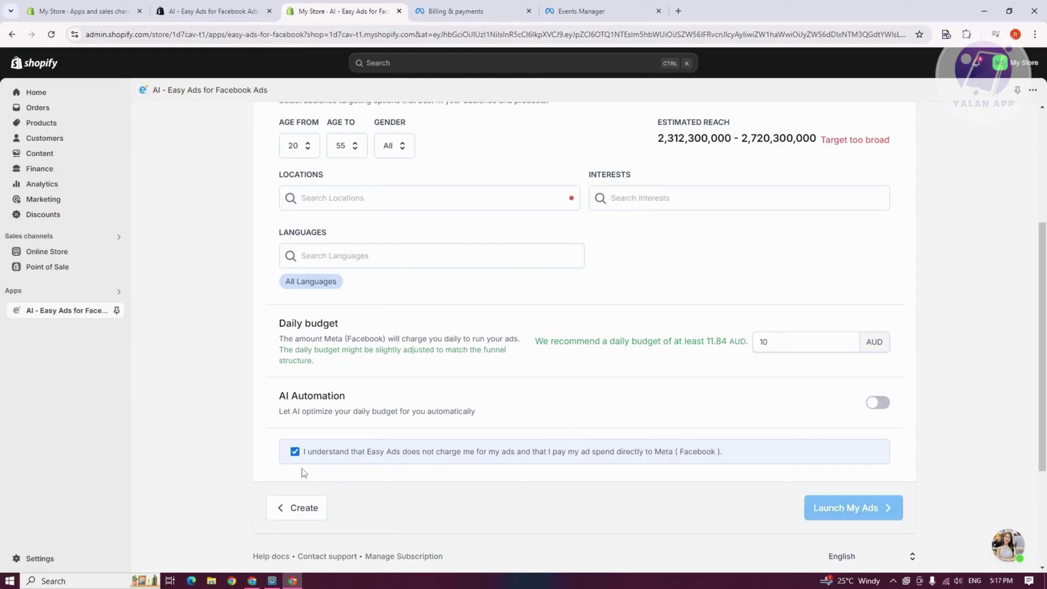
pyautogui.scroll(4, 430, 437)
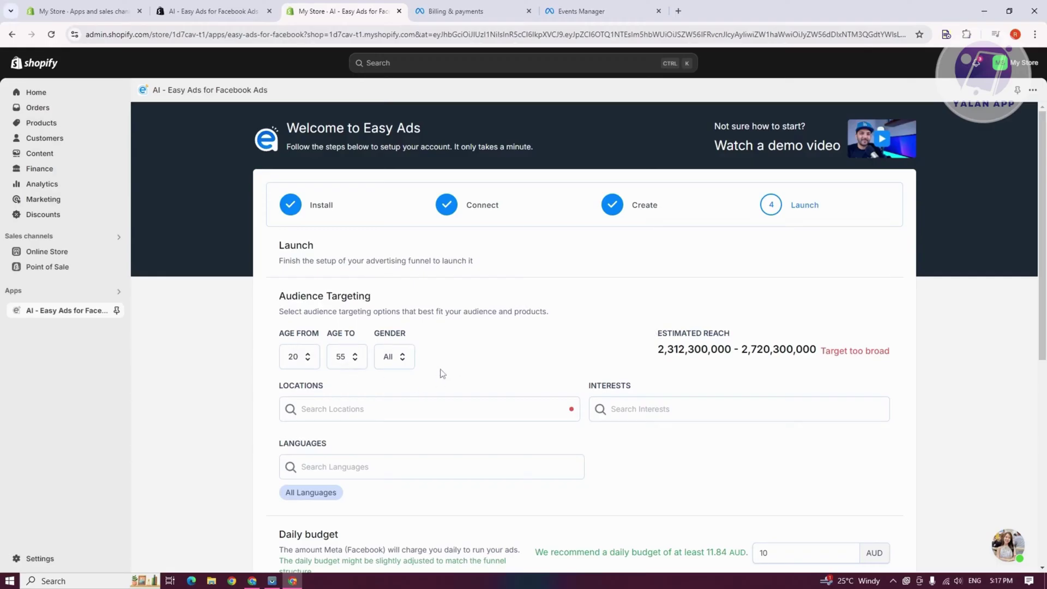
pyautogui.scroll(-2, 426, 398)
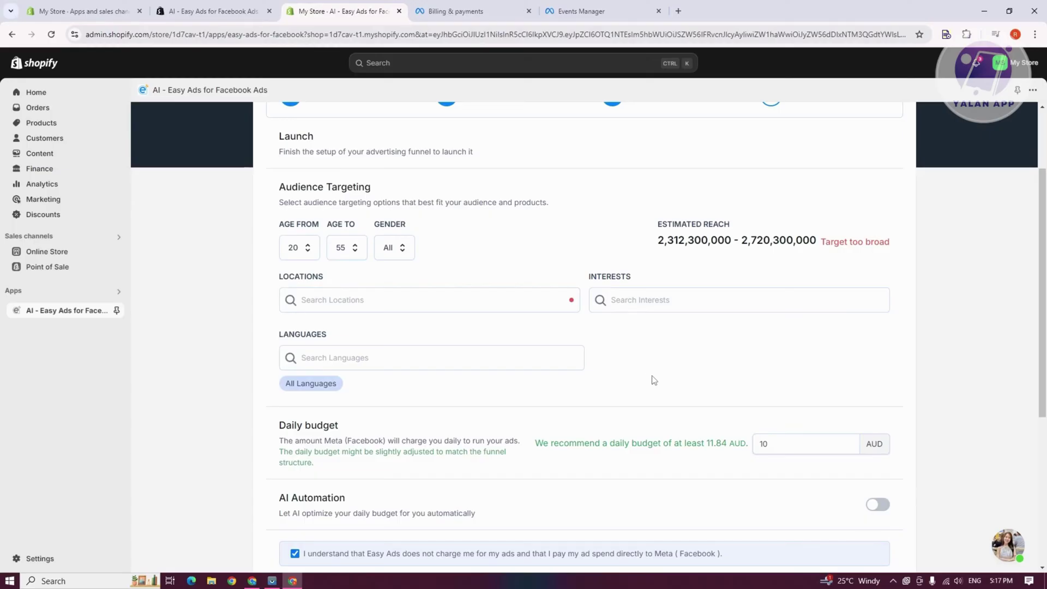
pyautogui.scroll(-3, 632, 375)
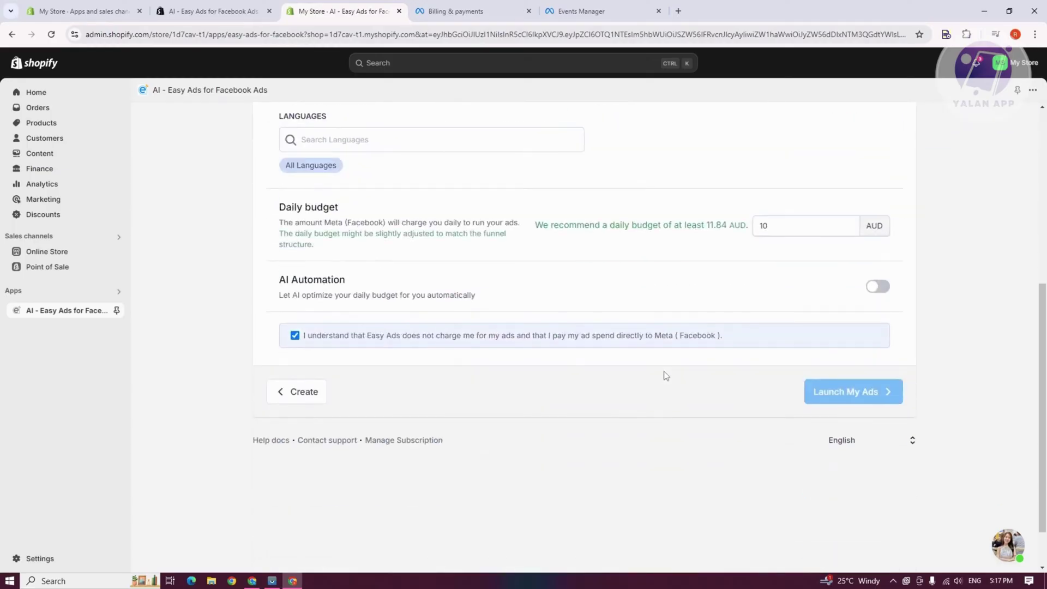
pyautogui.scroll(3, 614, 425)
# - Add Manila (City) as the target location
pyautogui.click(350, 300)
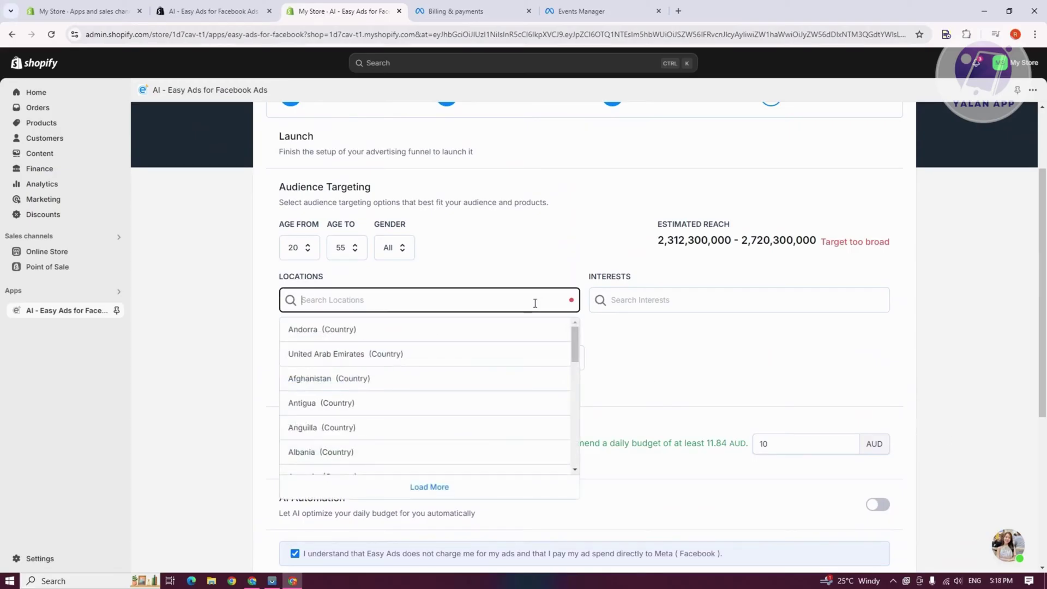
pyautogui.write('manila')
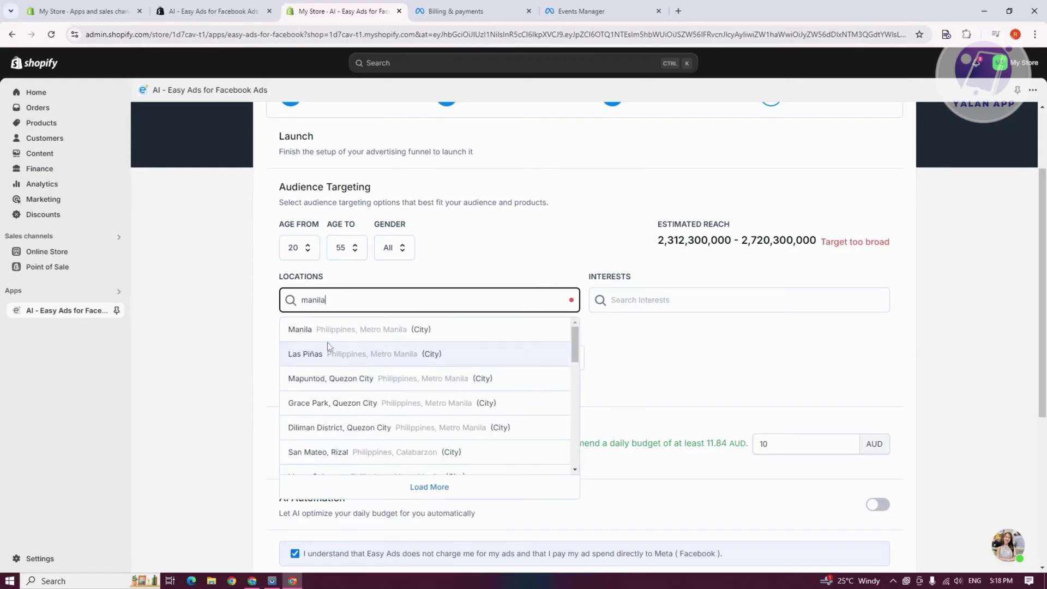
pyautogui.click(349, 330)
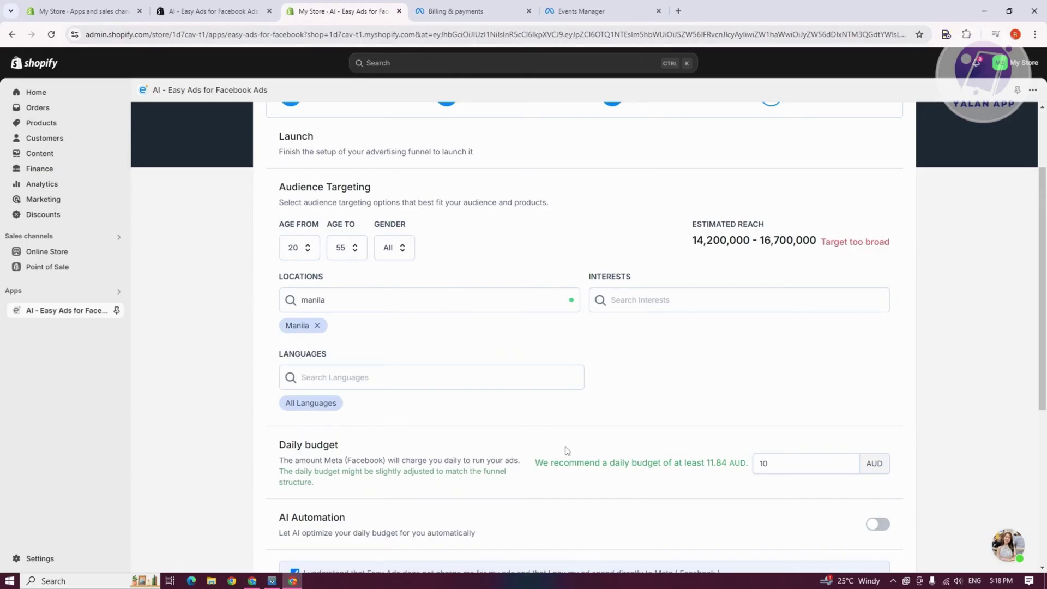
# - Launch the advertising funnel with Launch My Ads
pyautogui.scroll(-5, 614, 423)
pyautogui.scroll(3, 617, 425)
pyautogui.scroll(5, 638, 418)
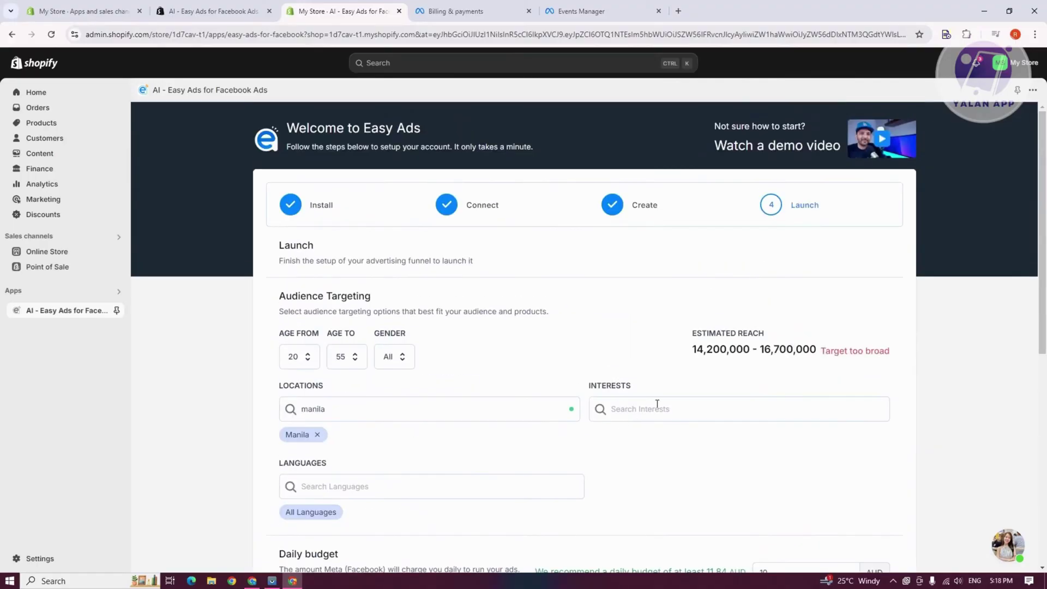
pyautogui.scroll(-6, 849, 451)
pyautogui.click(864, 421)
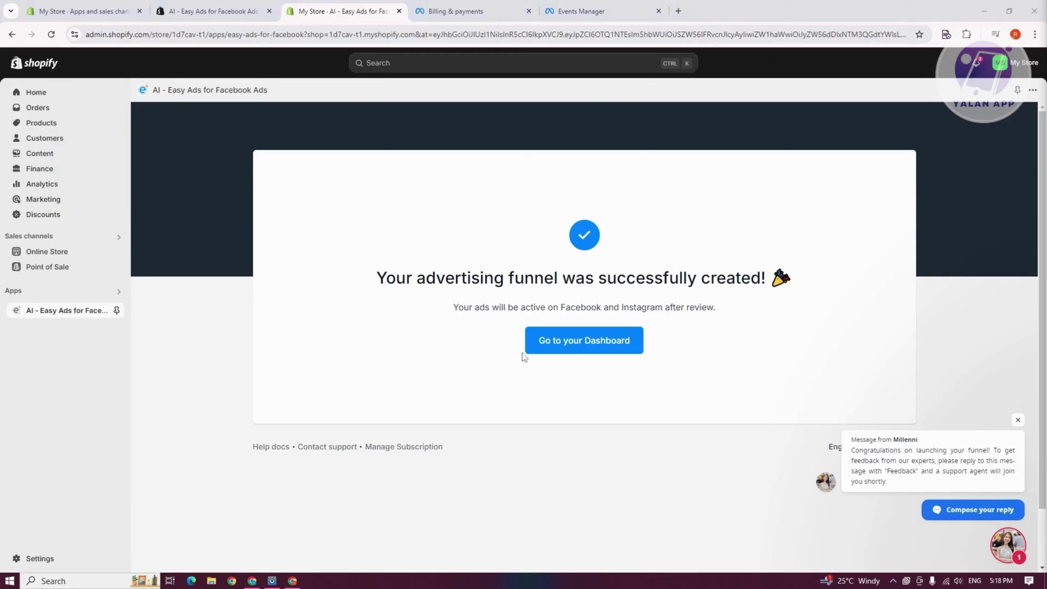
# - Go to the dashboard, review the active campaign's funnel stages at 11.44 AUD daily, and open Campaign Settings
pyautogui.click(554, 344)
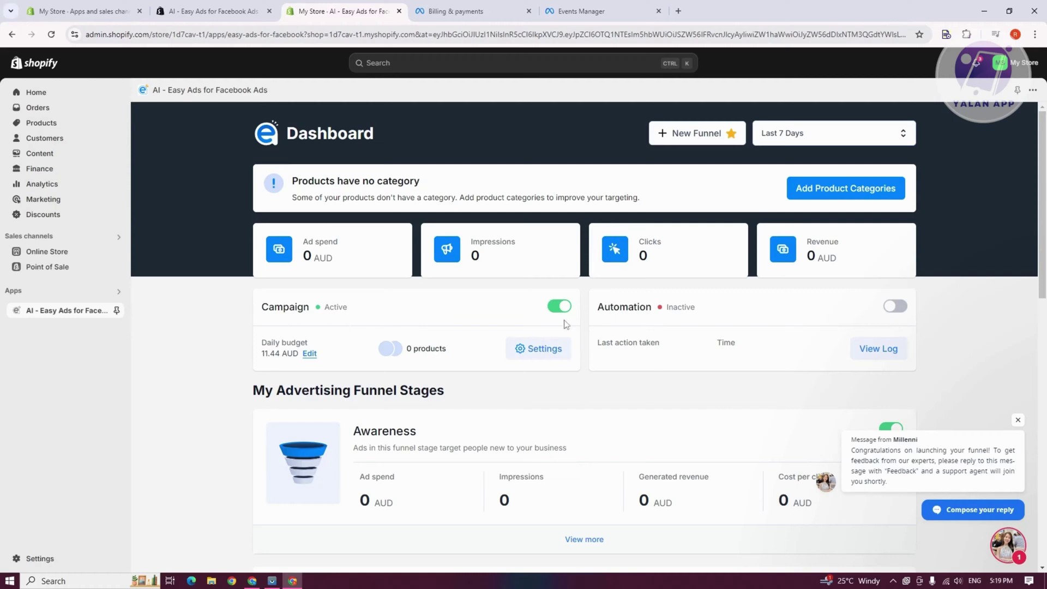
pyautogui.scroll(-8, 681, 410)
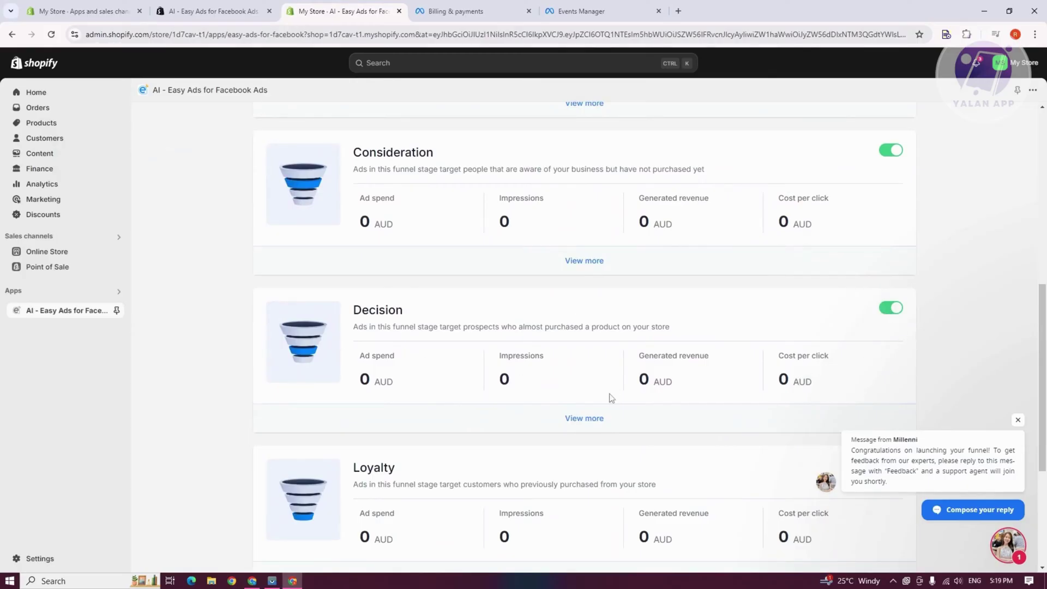
pyautogui.scroll(-4, 444, 350)
pyautogui.scroll(12, 494, 439)
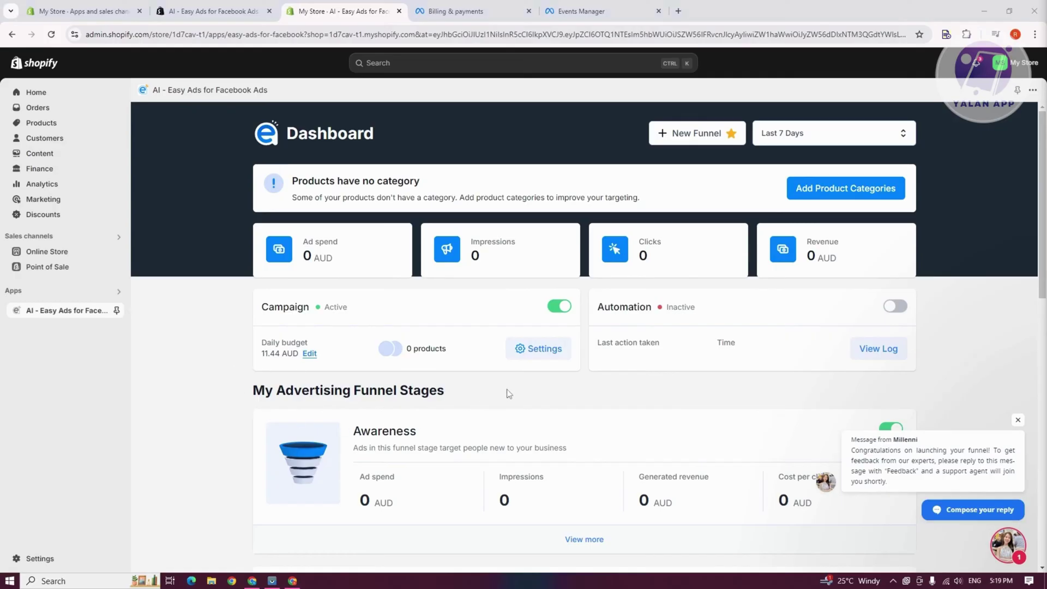
pyautogui.click(540, 351)
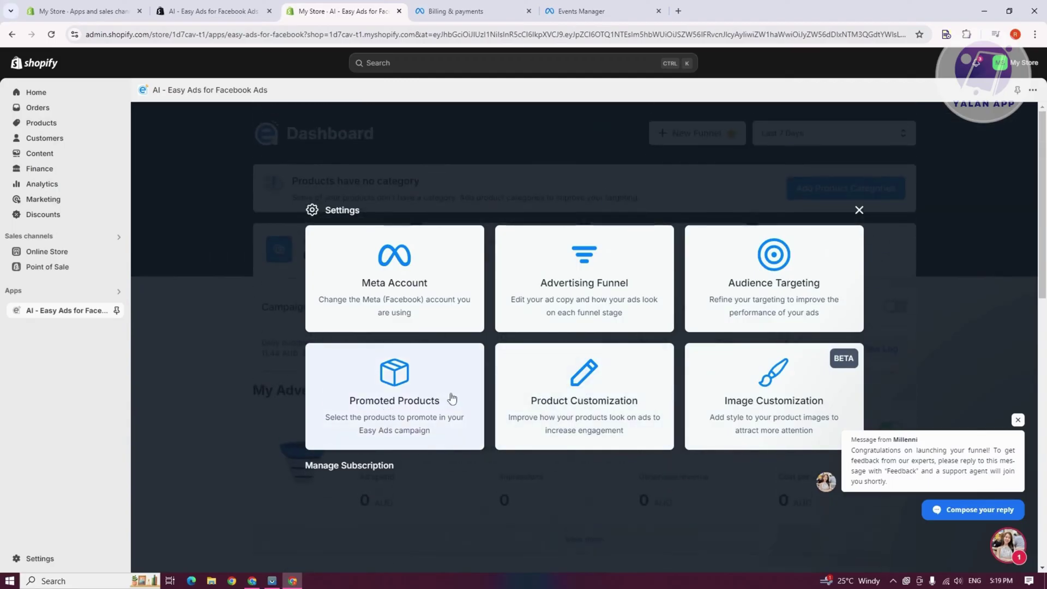
# - Check the Promoted Products settings and close the dialog
pyautogui.click(435, 402)
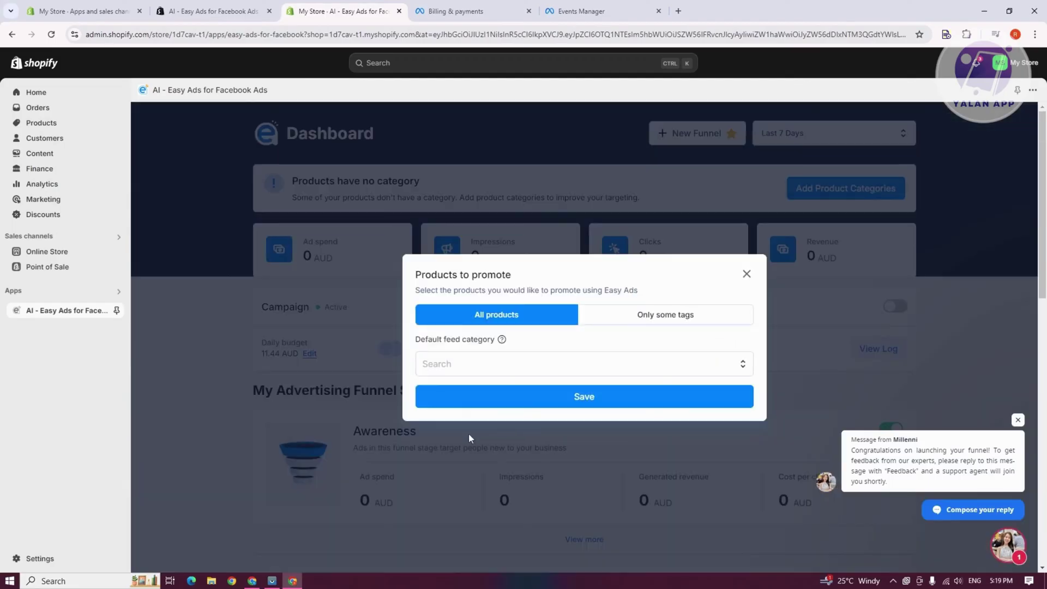
pyautogui.tripleClick(746, 275)
pyautogui.click(747, 273)
# - View the Meta Account settings, dismiss the demo video, and return to the dashboard
pyautogui.click(538, 348)
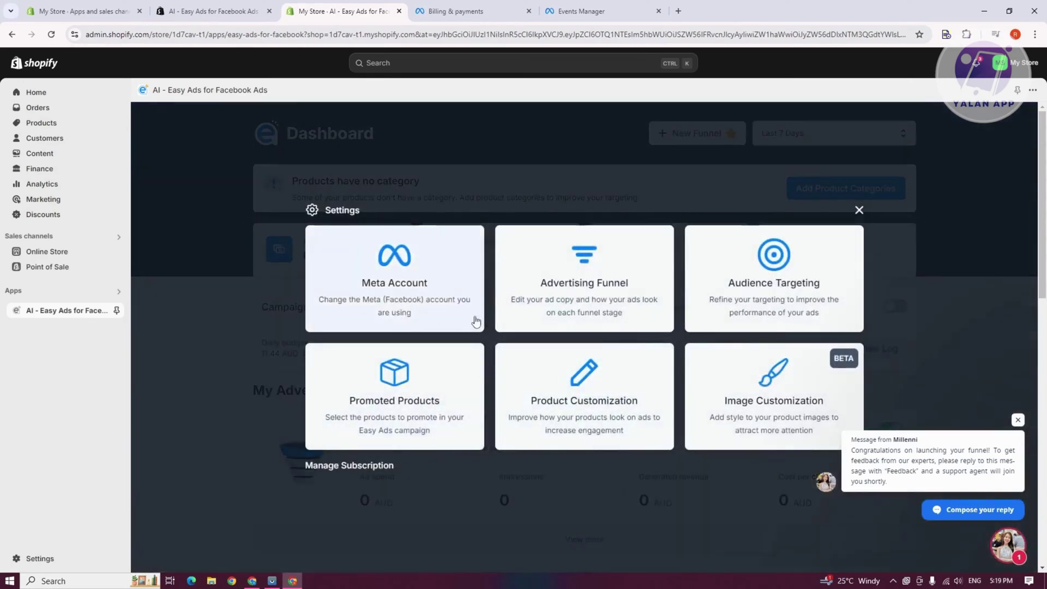
pyautogui.click(419, 289)
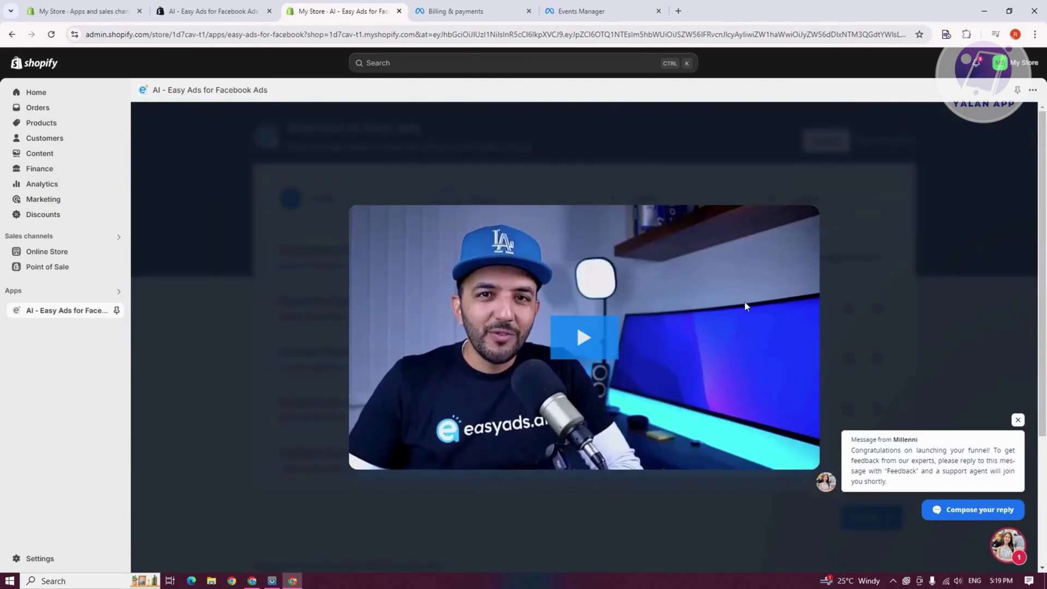
pyautogui.click(1002, 392)
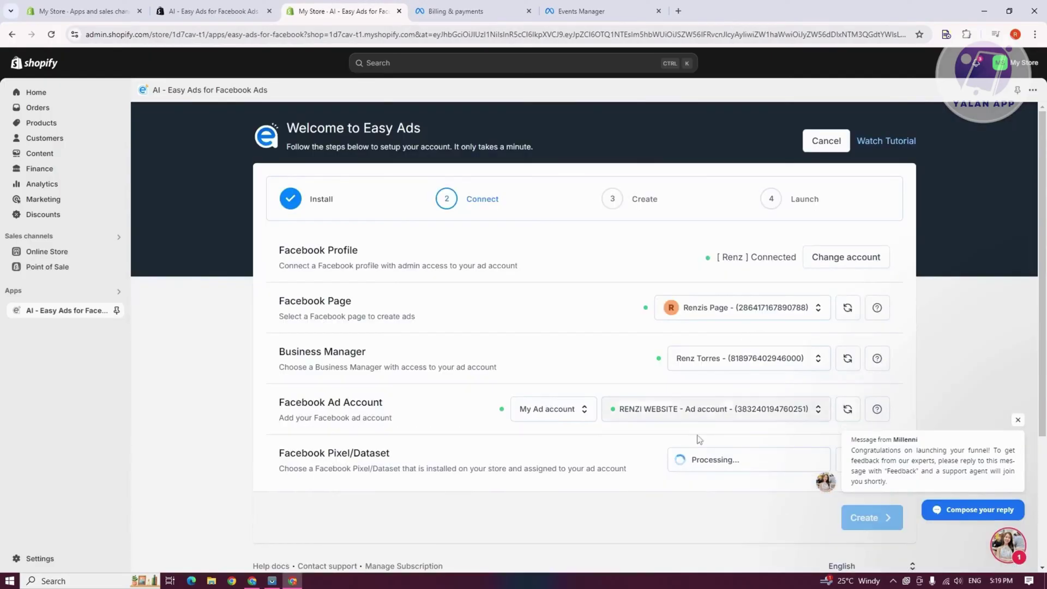
pyautogui.click(11, 36)
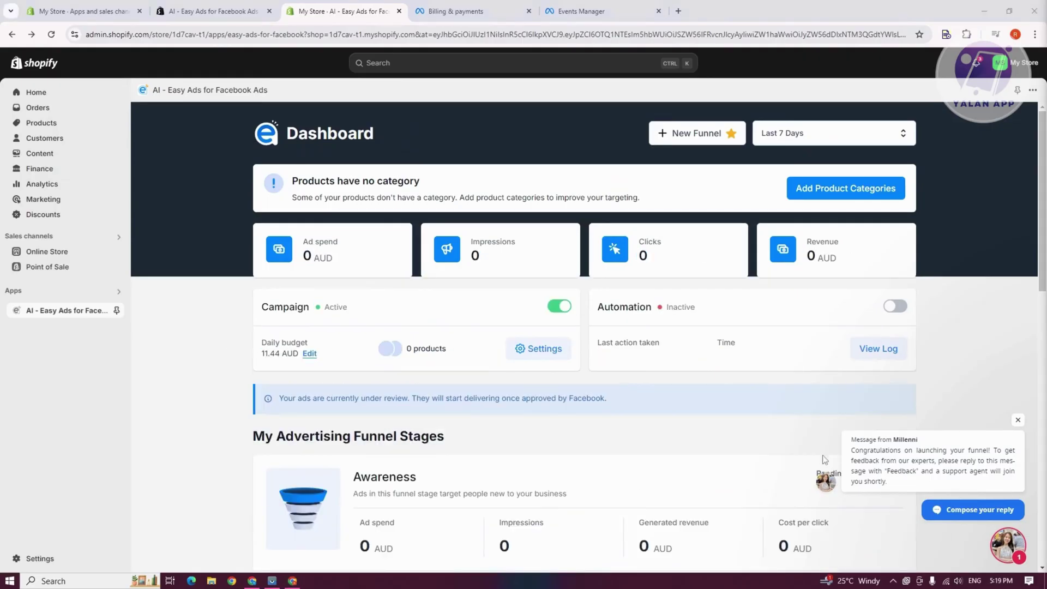
# - Keep the daily budget at 11.44 AUD and switch the campaign off
pyautogui.click(310, 353)
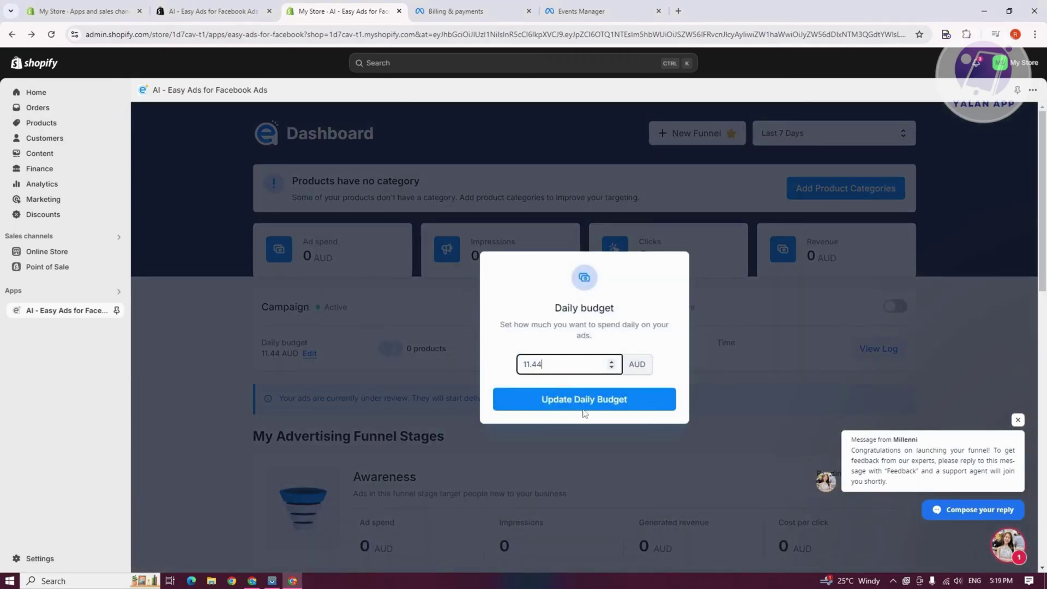
pyautogui.click(970, 331)
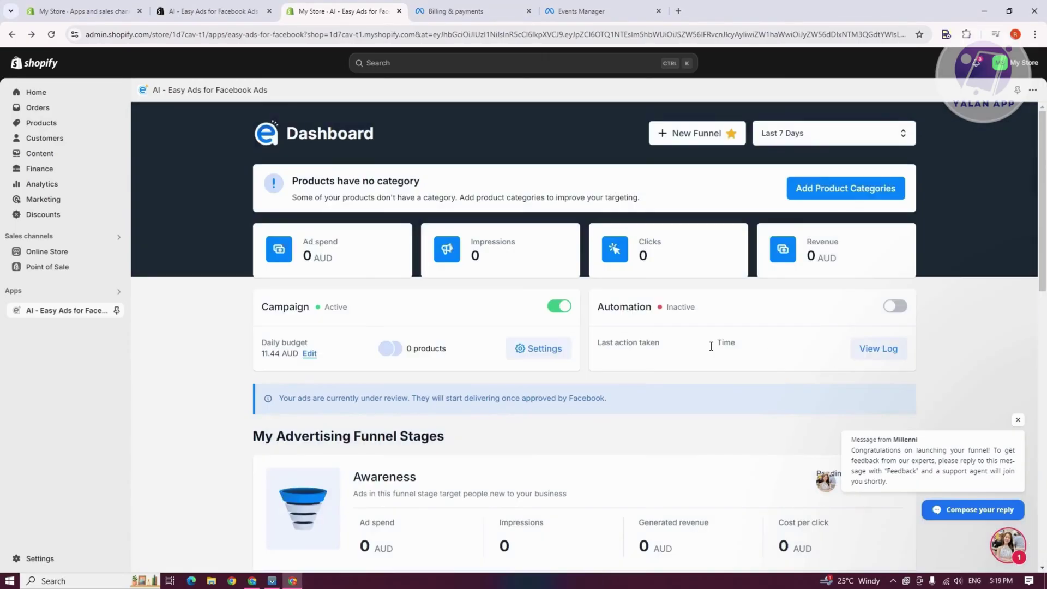
pyautogui.click(566, 309)
pyautogui.click(558, 307)
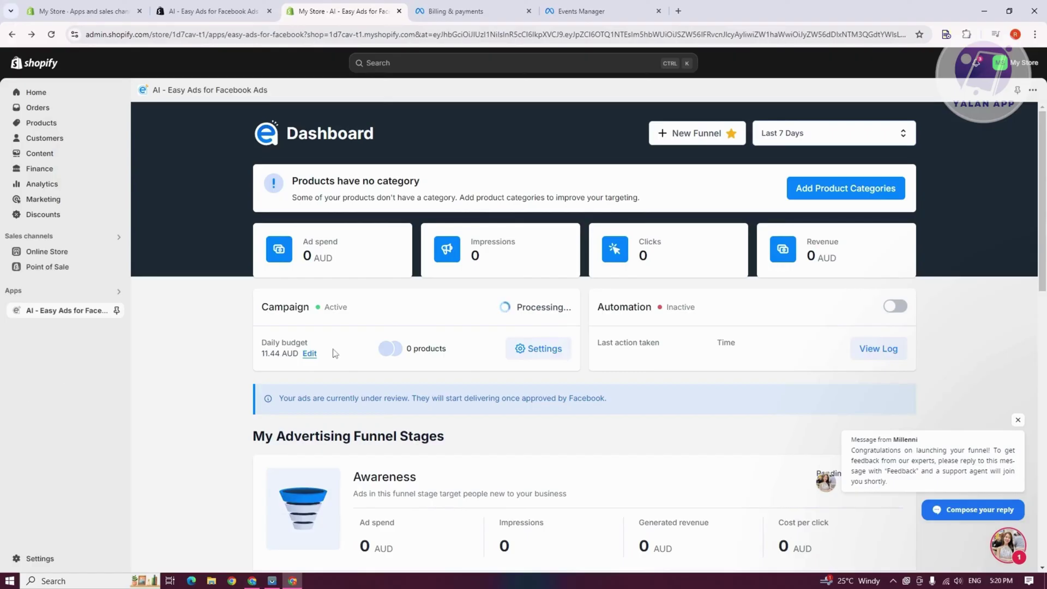